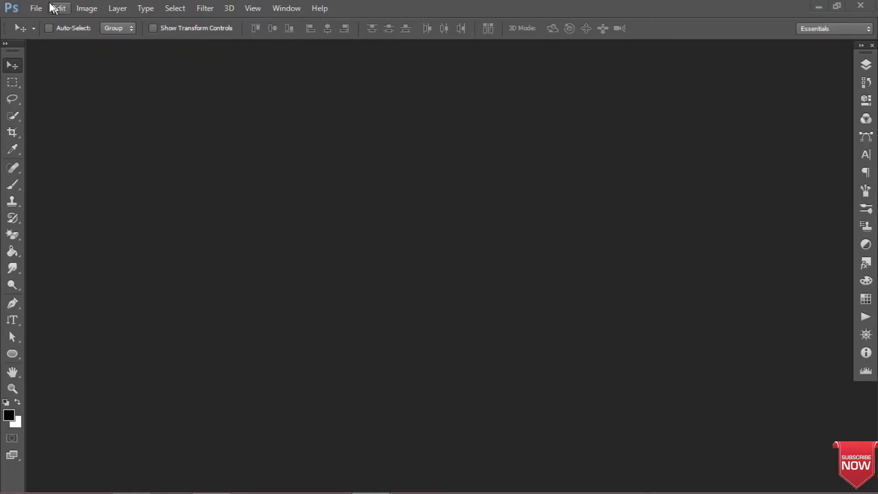
- Make a blank 4000 × 2000 px, 300 ppi document titled Vinayagar Psd
left_click(35, 8)
type("Vinayagar Psd")
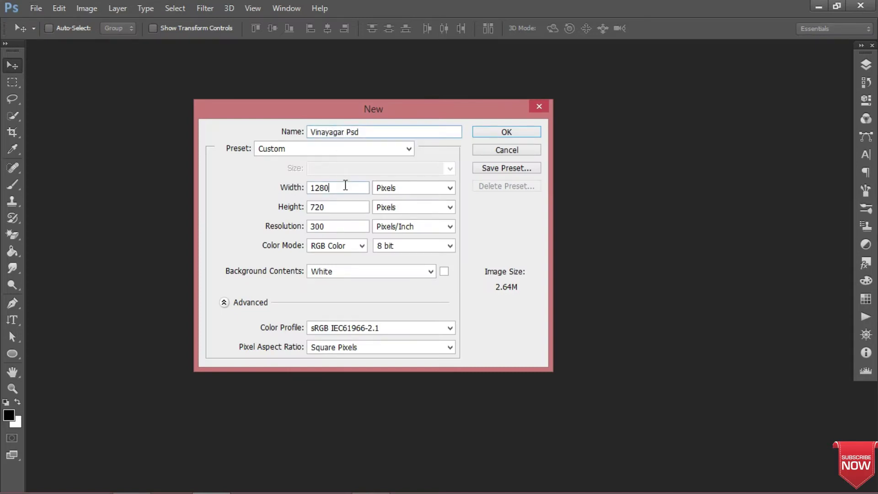
key("BackSpace")
key("BackSpace")
key("BackSpace")
type("400")
key("BackSpace")
key("BackSpace")
key("BackSpace")
type("200")
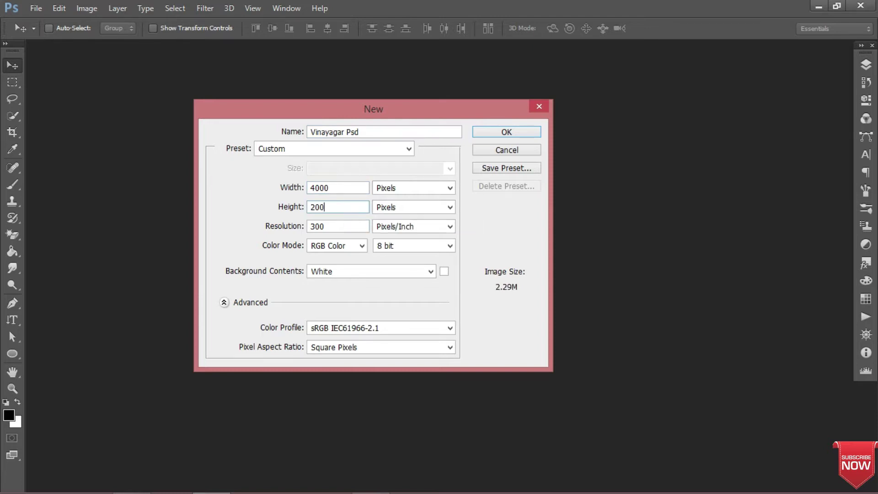
key("Tab")
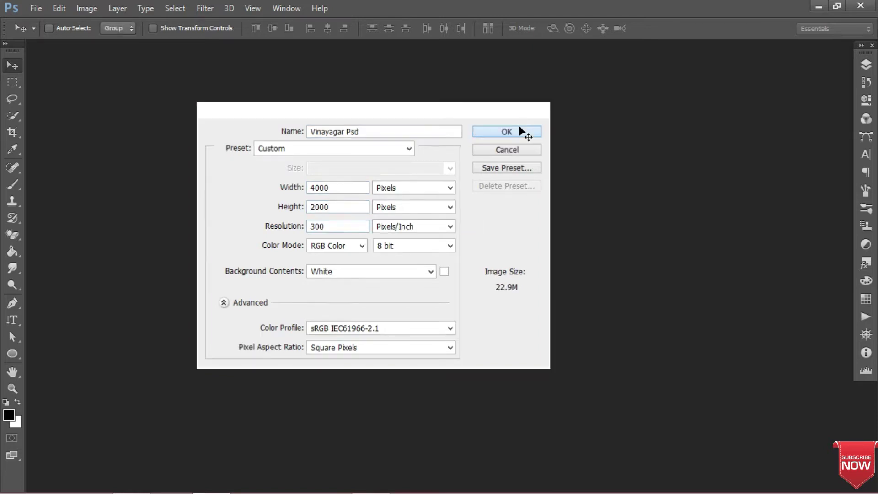
left_click(507, 132)
- Open gy.png from the png folder and drag the streak image into Vinayagar Psd
key("ctrl+0")
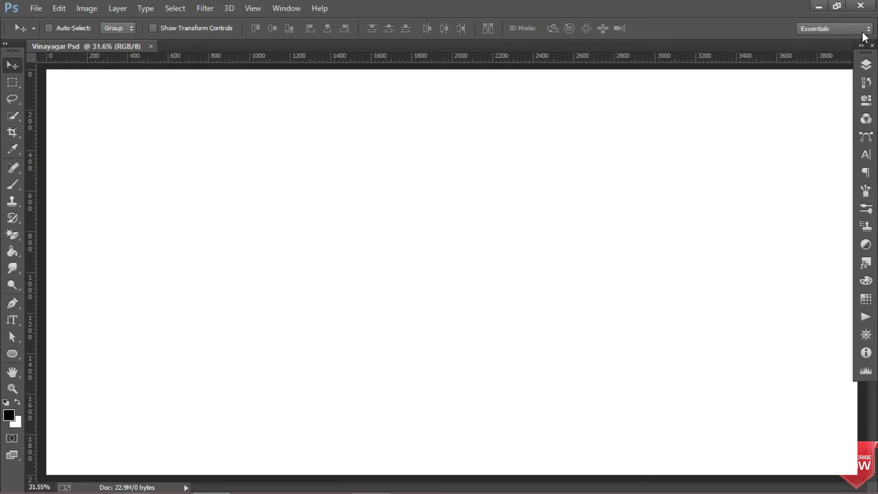
left_click(866, 64)
left_click(829, 56)
key("ctrl+o")
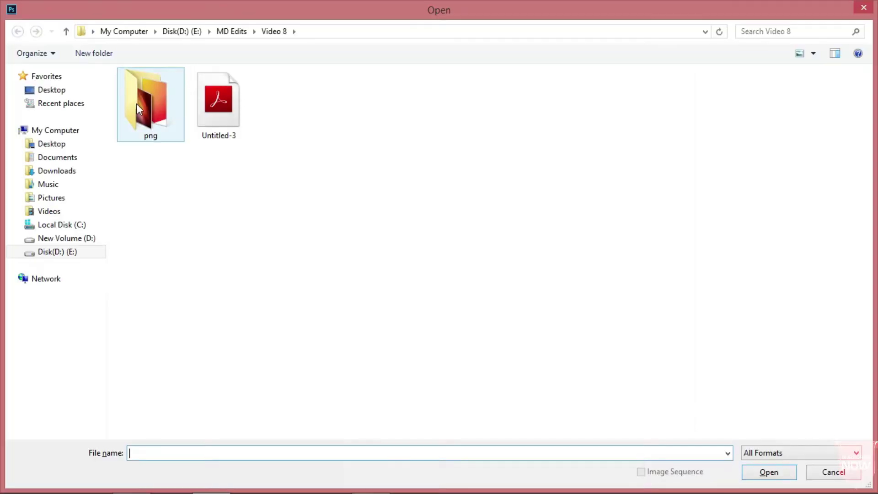
double_click(136, 103)
left_click(208, 112)
double_click(208, 112)
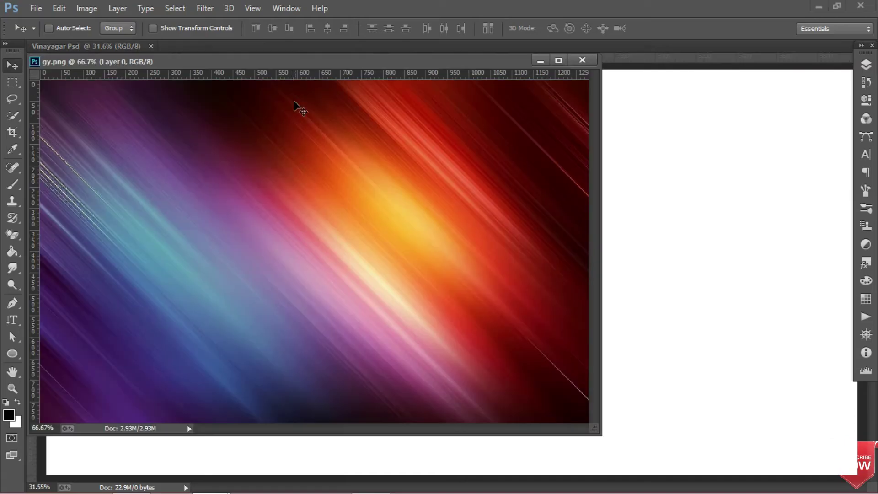
mouse_move(292, 143)
left_mouse_down()
mouse_move(424, 197)
mouse_move(428, 258)
left_mouse_up()
- Scale the streak layer proportionally until it covers the entire canvas
key("ctrl+t")
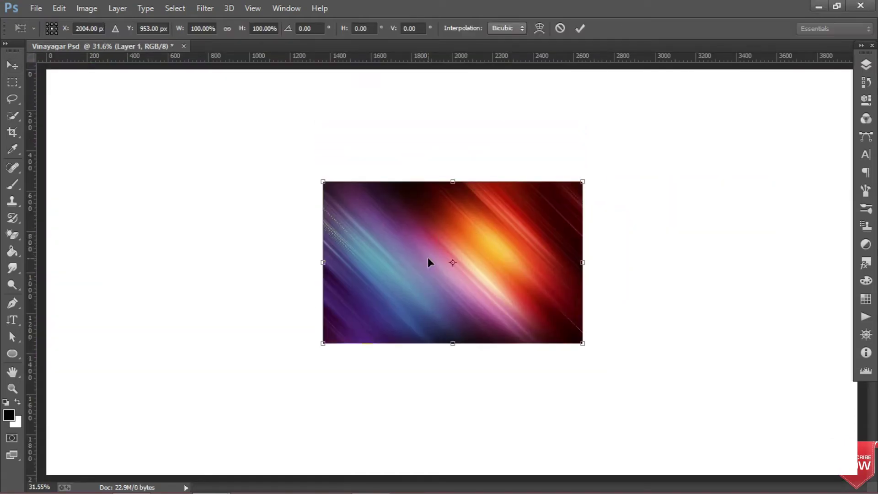
left_click_drag(245, 30, 289, 32)
left_click(227, 28)
left_click_drag(329, 231, 242, 237)
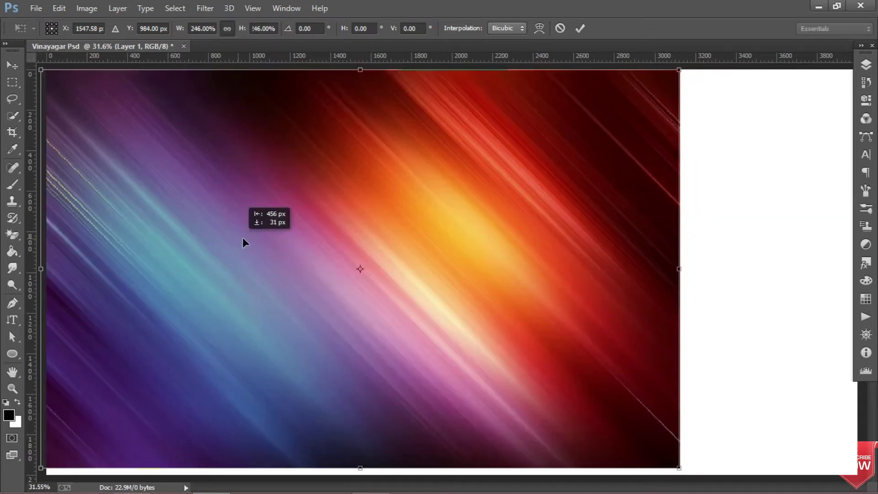
left_click_drag(856, 53, 859, 48)
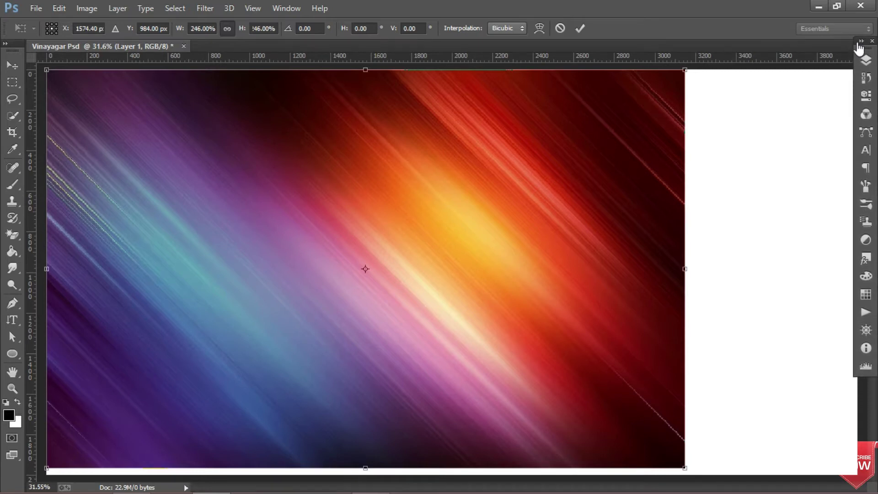
key("ctrl+minus")
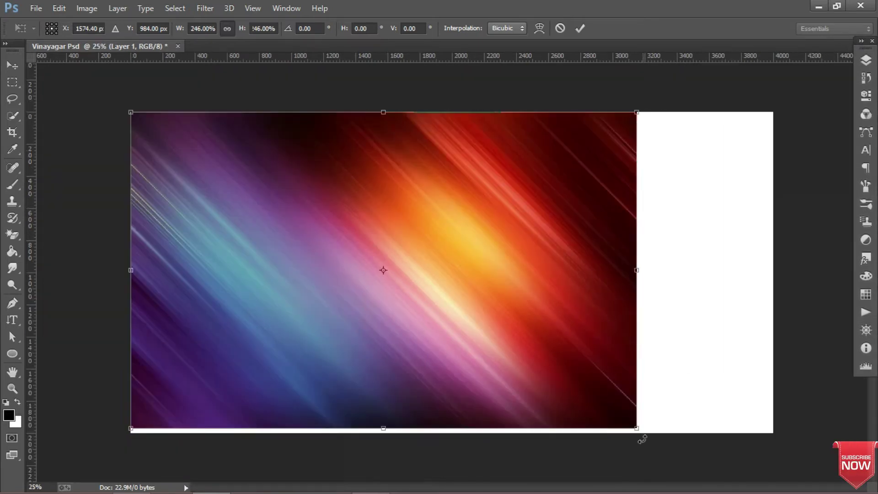
left_click(226, 29)
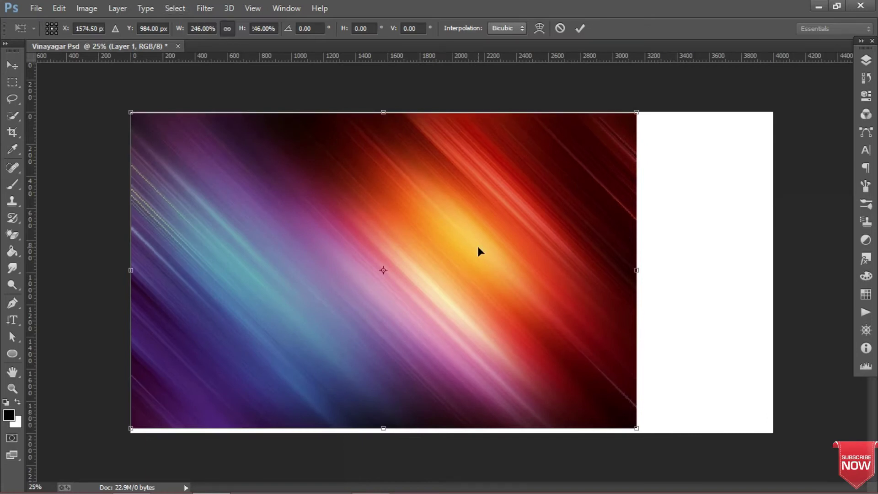
mouse_move(635, 427)
left_mouse_down()
mouse_move(732, 420)
mouse_move(745, 428)
left_mouse_up()
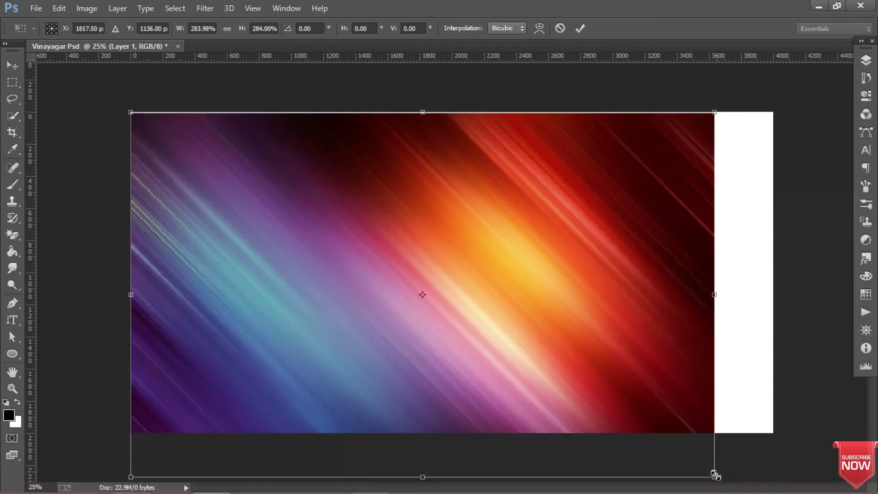
left_click_drag(714, 476, 773, 431)
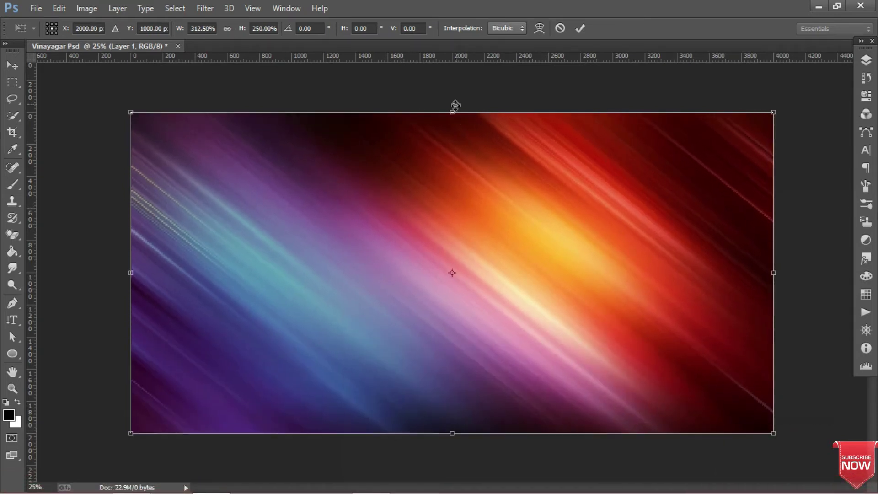
key("Return")
- Apply a Gaussian Blur with a 10-pixel radius to the streak background
left_click(204, 8)
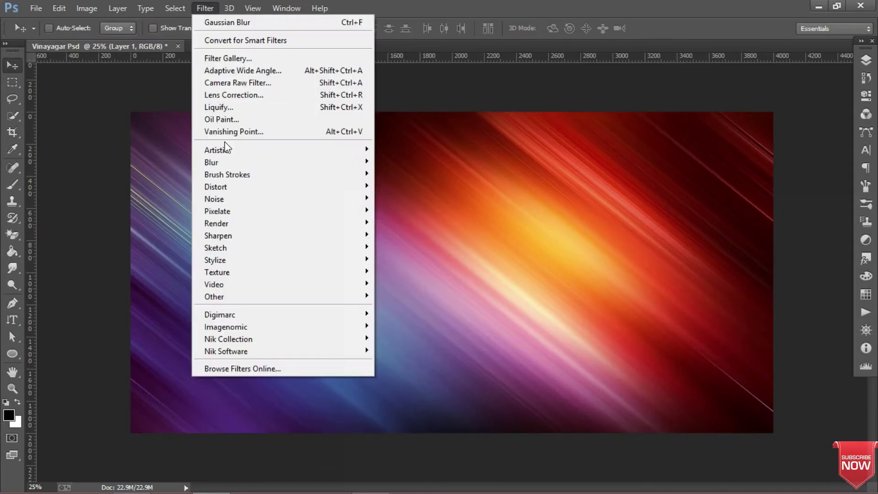
key("Right")
key("Down")
key("Down")
key("Down")
key("Down")
key("Down")
key("Down")
key("Return")
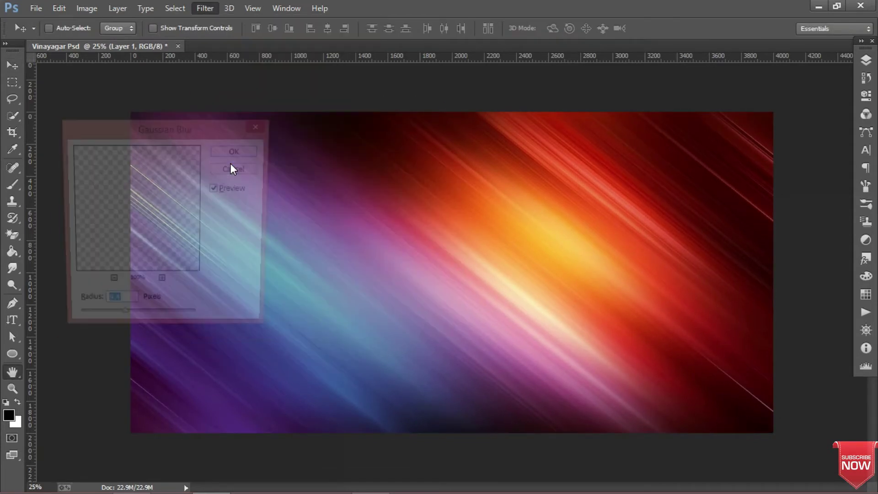
left_click(125, 307)
key("BackSpace")
key("BackSpace")
key("BackSpace")
key("BackSpace")
type("10")
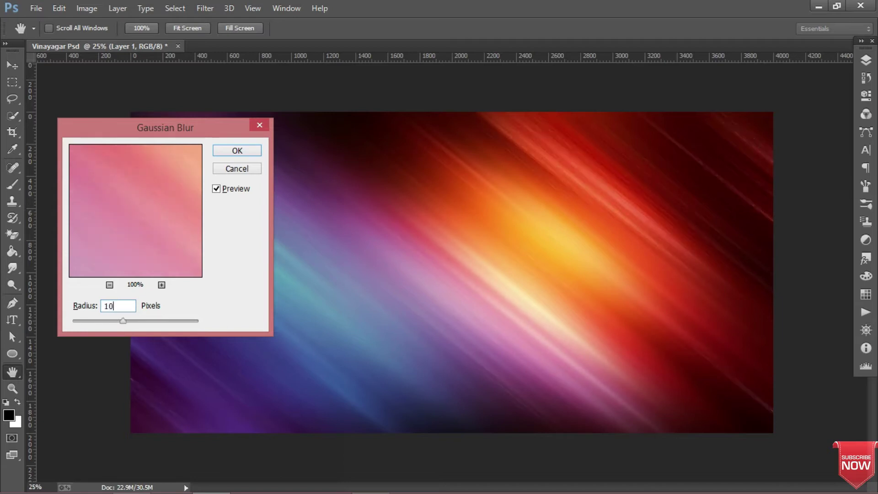
key("Return")
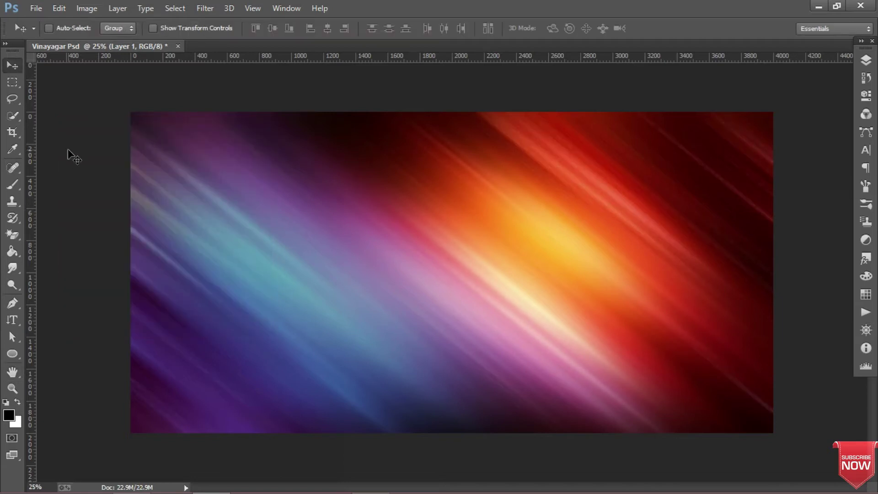
- Bring in the Ganesha image from Untitled-1.png and align it horizontally centred with Layer 1
key("ctrl+o")
double_click(486, 107)
left_click_drag(161, 210, 410, 225)
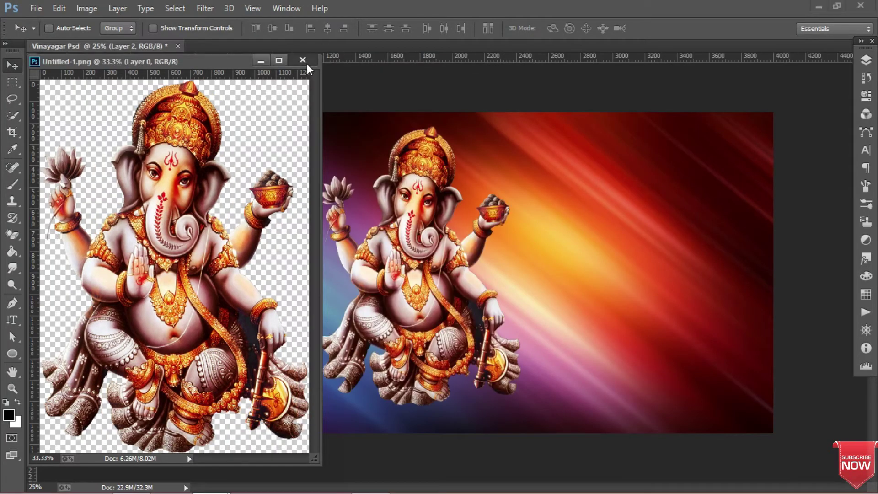
left_click(302, 60)
left_click(866, 60)
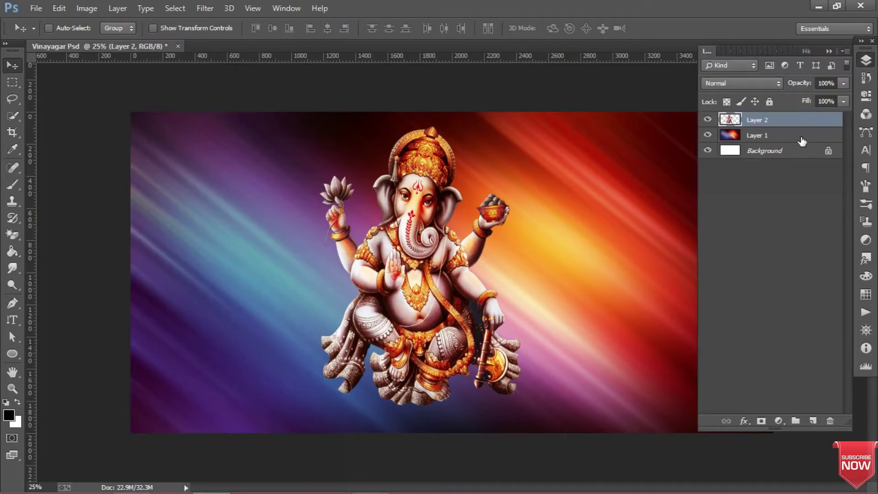
left_click(801, 135, "shift")
left_click(330, 31)
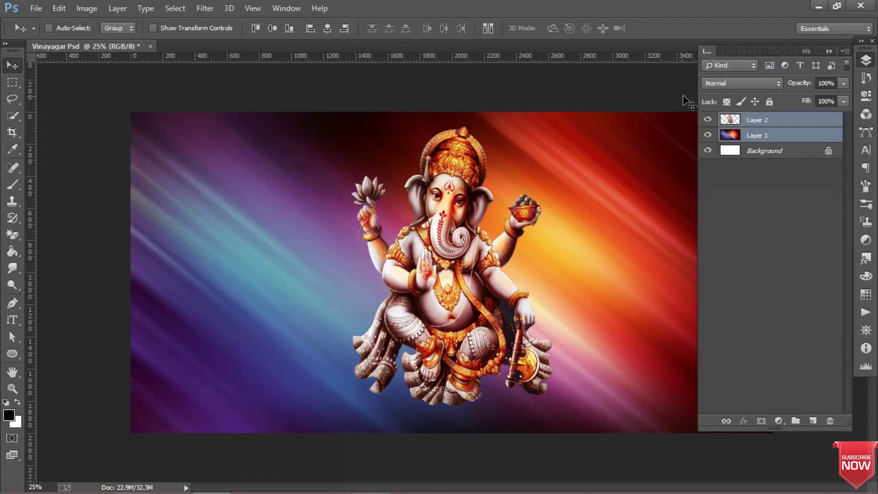
left_click(828, 52)
- Bring the ahabwegw photo-frame image into the banner and select its frame layer, Layer 3
key("ctrl+o")
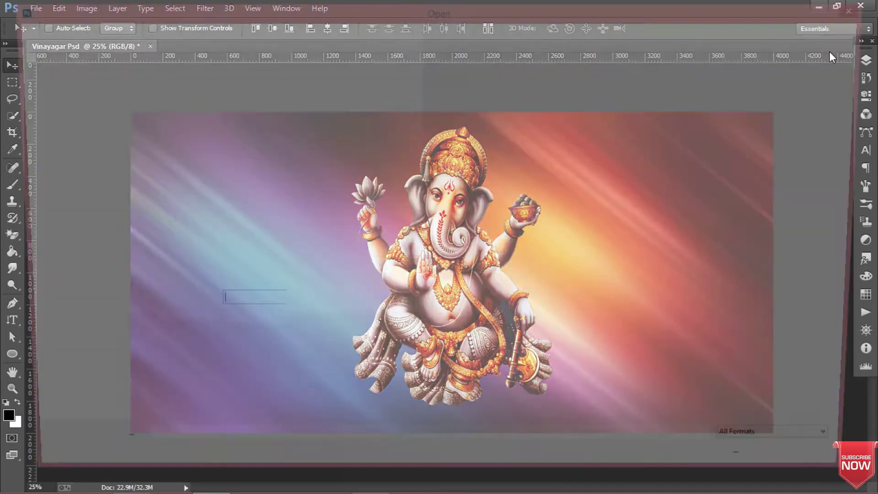
double_click(142, 89)
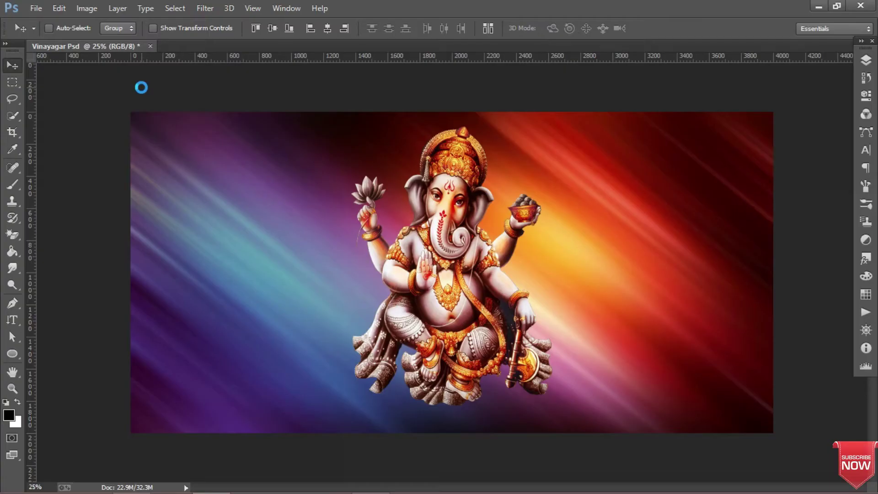
mouse_move(359, 220)
left_mouse_down()
mouse_move(619, 233)
mouse_move(712, 174)
mouse_move(718, 379)
left_mouse_up()
left_click(586, 60)
right_click(690, 165)
left_click(691, 179)
right_click(711, 162)
left_click(866, 60)
left_click(789, 151)
left_click(865, 60)
- Nudge the right-side frames upward and duplicate a frame layer
right_click(714, 185)
left_click(732, 189)
key("shift+Up")
key("shift+Up")
right_click(714, 296)
left_click(733, 301)
key("shift+Up")
key("shift+Up")
key("ctrl+j")
- Align the three right-side frames horizontally and rename their layers
left_click(865, 61)
left_click(781, 152, "shift")
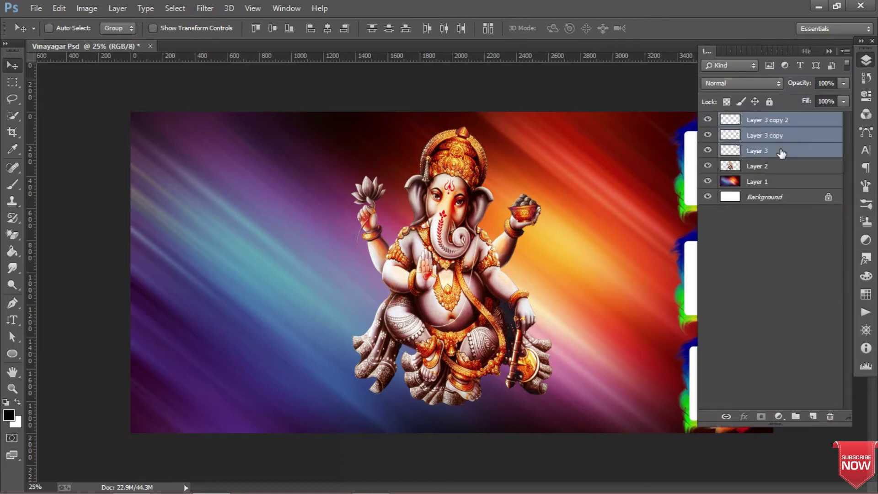
left_click(328, 31)
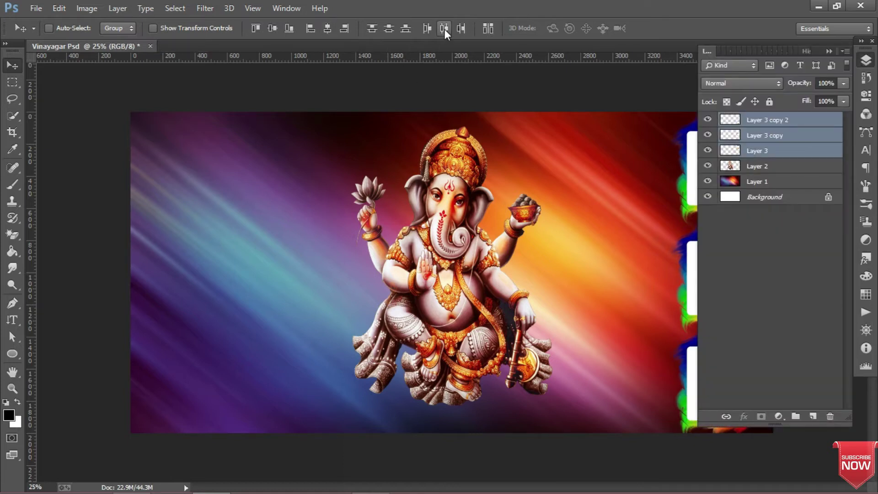
double_click(768, 119)
type("1")
key("Tab")
type("1")
key("Tab")
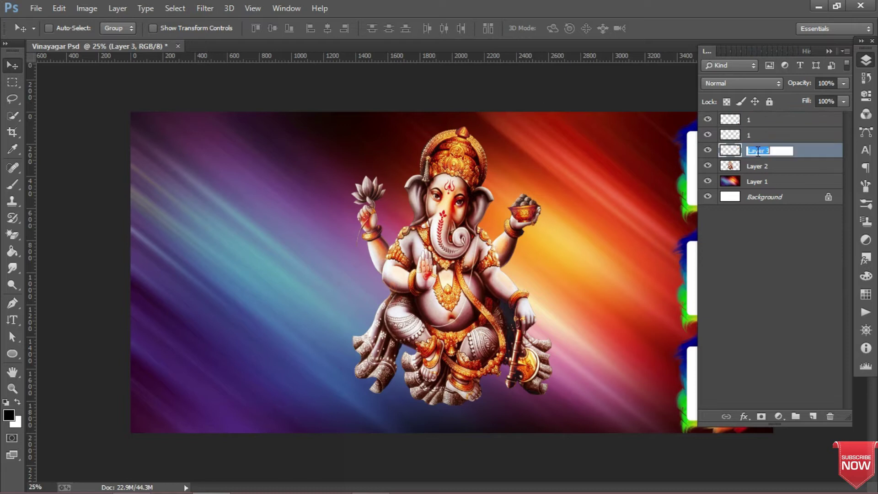
type("1")
key("Return")
- Copy the three frames to the left edge, lowered to match the right column
left_click(828, 51)
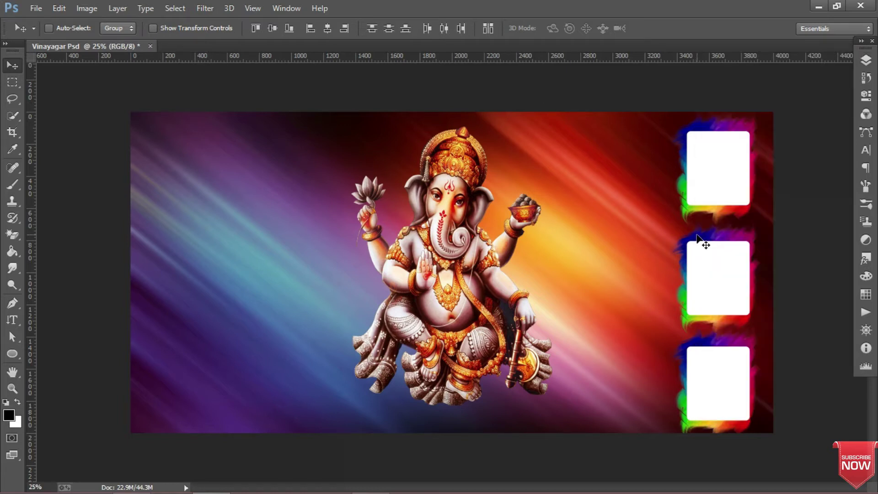
left_click_drag(700, 240, 212, 178)
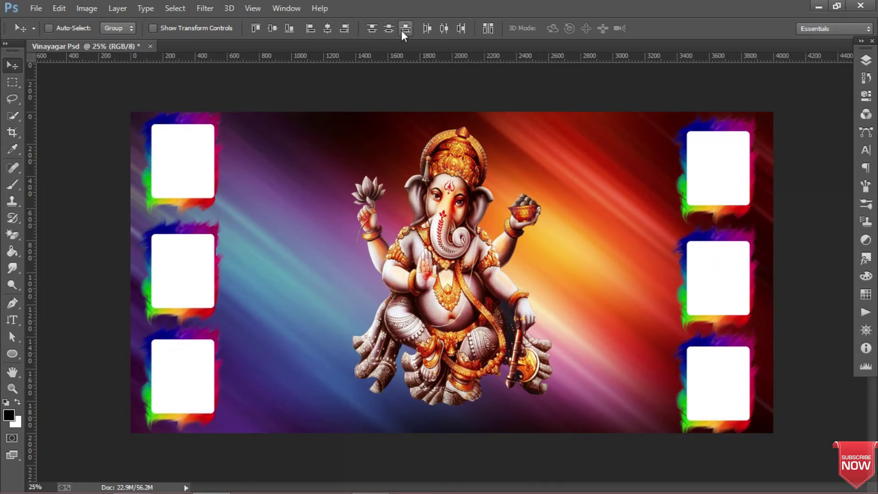
left_click_drag(197, 162, 197, 169)
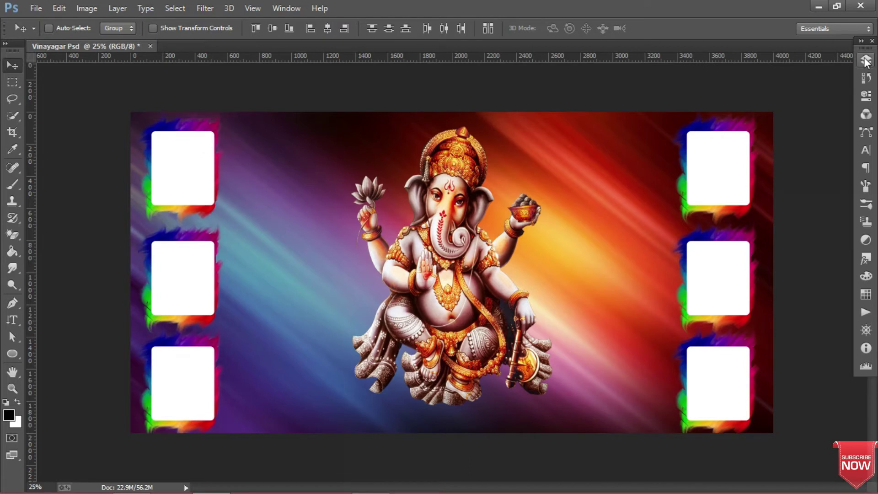
left_click(865, 60)
- Group the six frame layers into a group named box
left_click(758, 201, "shift")
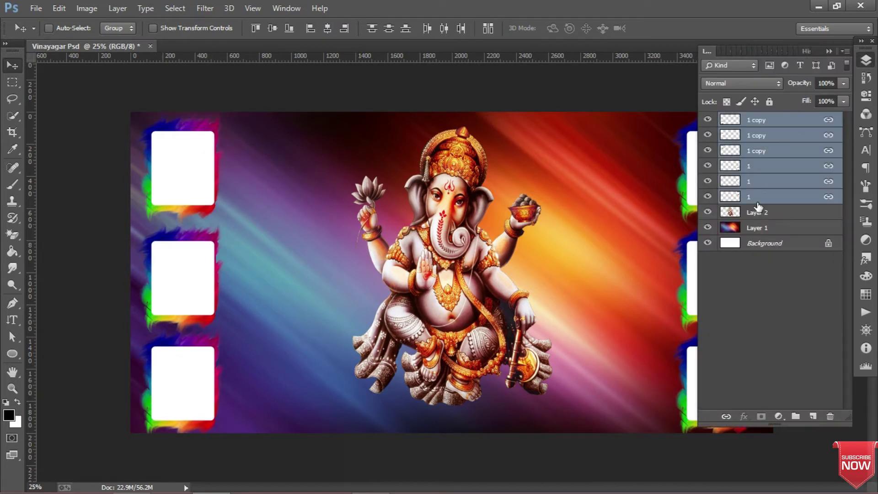
key("ctrl+g")
double_click(759, 120)
type("box")
key("Return")
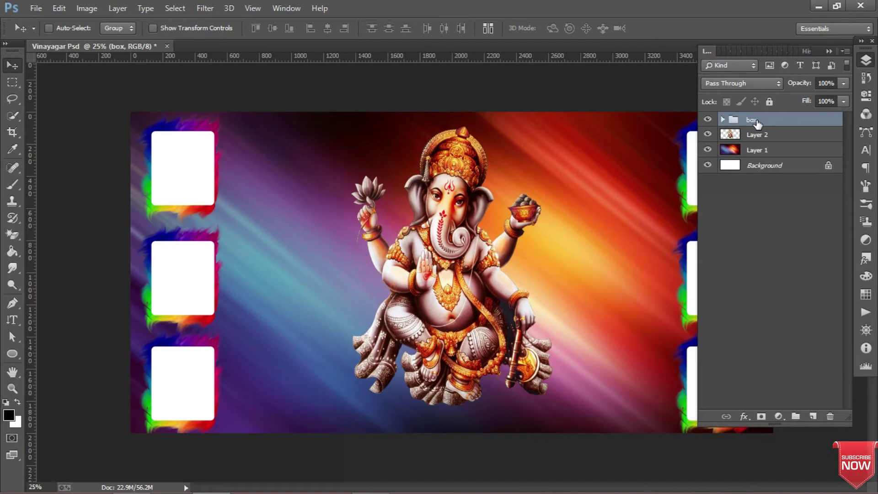
left_click(828, 51)
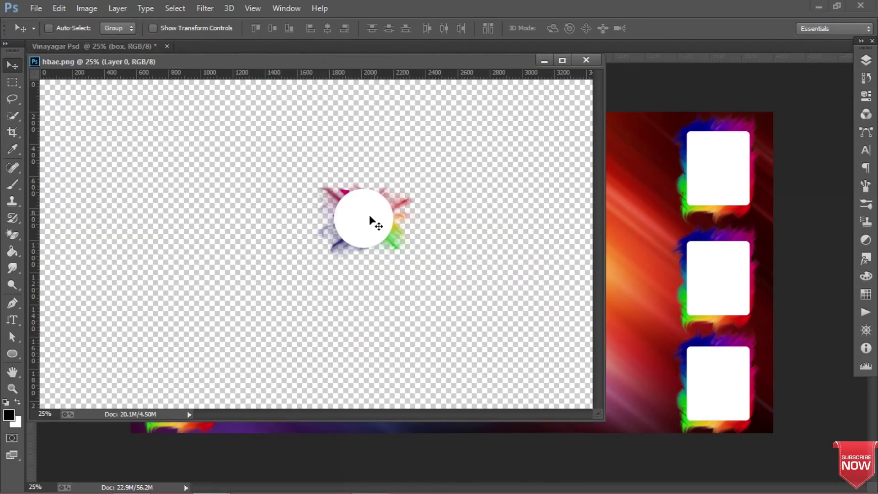
- Place the white splash circle below beside Ganesha and undo an accidental alignment move
mouse_move(372, 215)
left_mouse_down()
mouse_move(636, 279)
mouse_move(619, 384)
mouse_move(278, 386)
left_mouse_up()
left_click(865, 60)
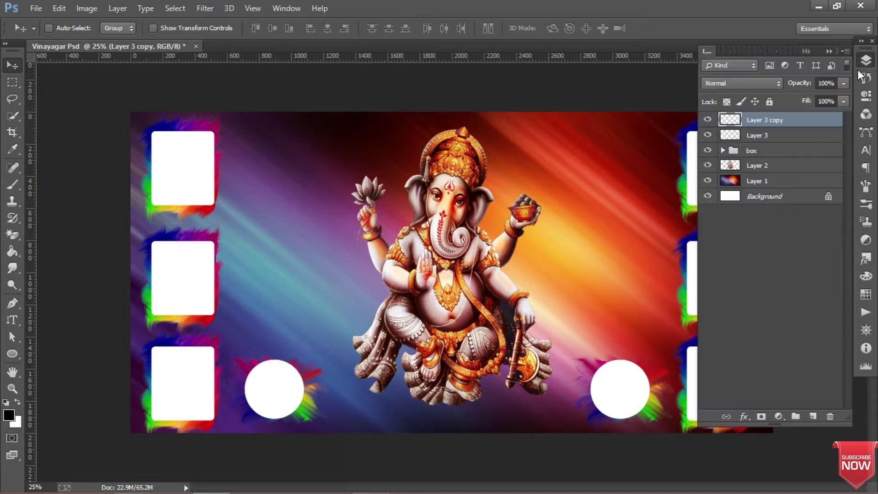
left_click(806, 136, "ctrl")
left_click(790, 181, "ctrl")
left_click(768, 119)
left_click(757, 136, "ctrl")
left_click(310, 31)
key("ctrl+z")
- Name the two circle layers round 1 and round 2
double_click(773, 120)
type("round")
double_click(760, 135)
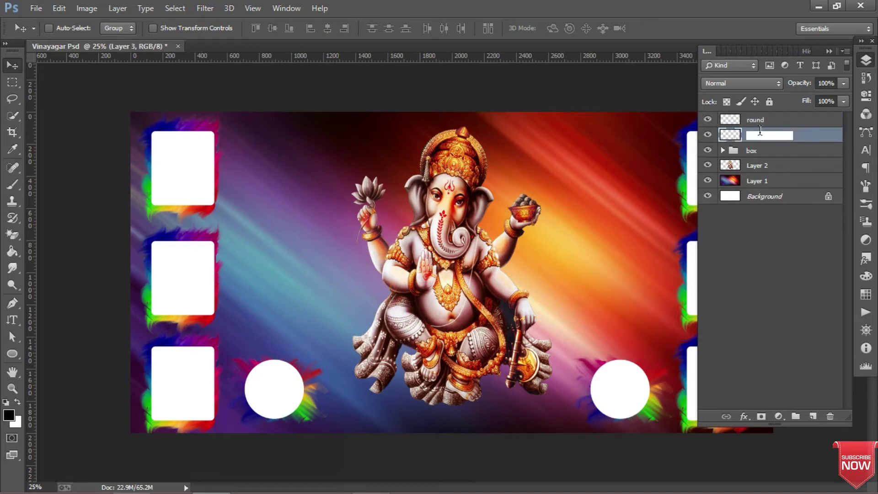
type("1")
left_click(757, 121)
type("2")
key("Return")
left_click(770, 136, "shift")
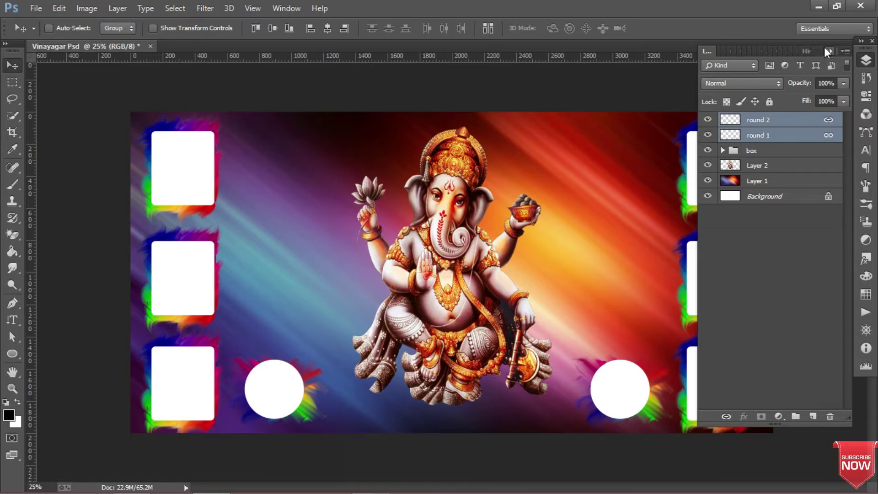
left_click(827, 50)
key("ctrl+o")
- Open the portrait and title images and place the sunglasses portrait upper right of Ganesha
left_click_drag(619, 160, 549, 123)
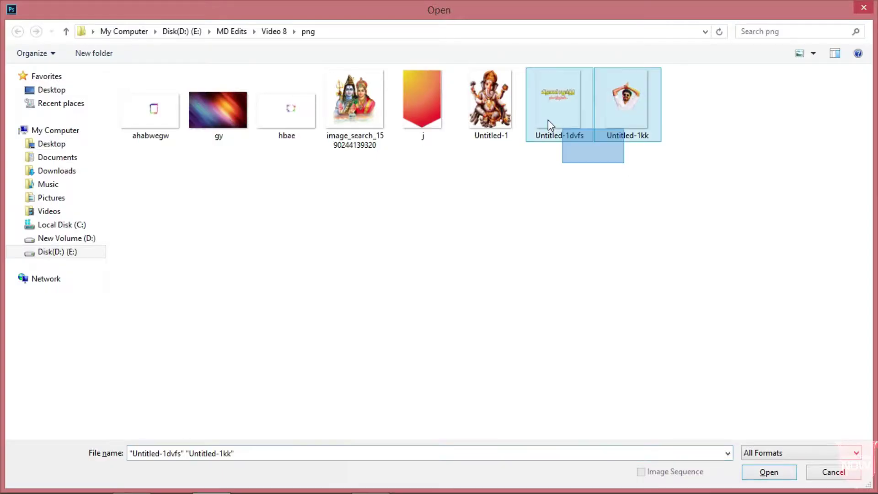
key("Return")
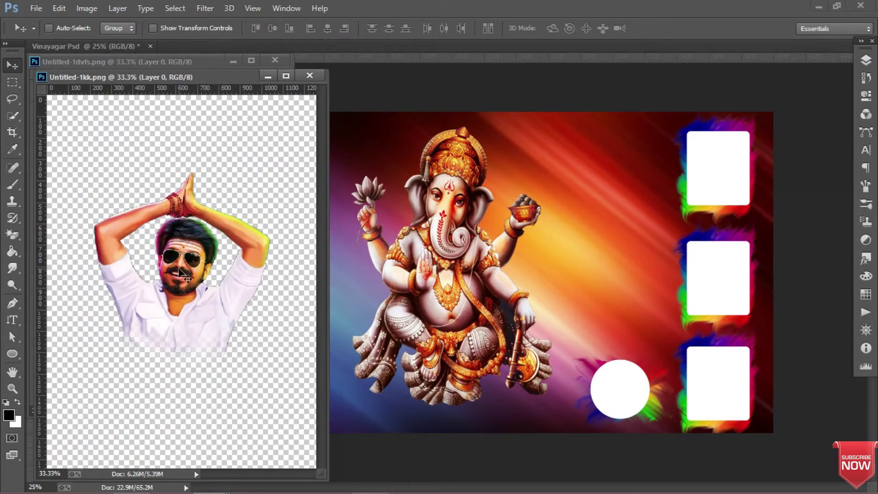
left_click_drag(482, 247, 593, 235)
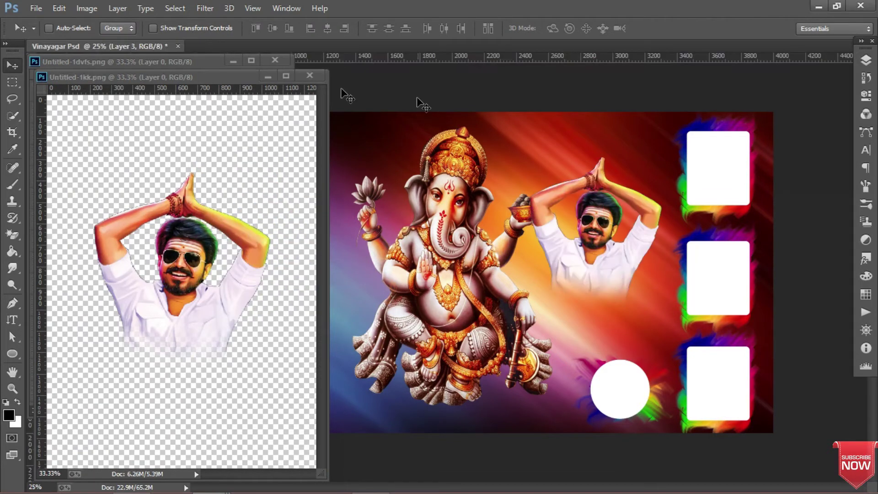
left_click(310, 75)
left_click_drag(587, 270, 605, 214)
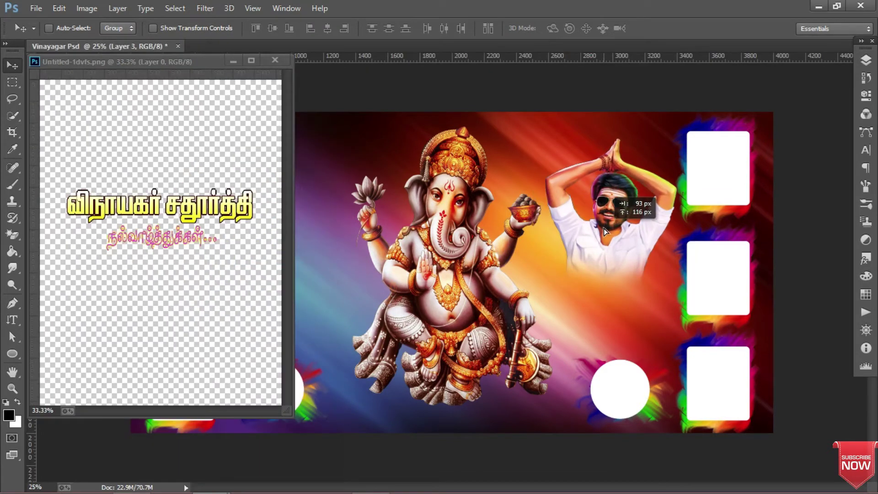
- Place the Tamil Vinayagar Chathurthi title just below the portrait
left_click(176, 208)
left_click_drag(197, 229, 603, 259)
left_click(274, 61)
left_click_drag(543, 248, 573, 241)
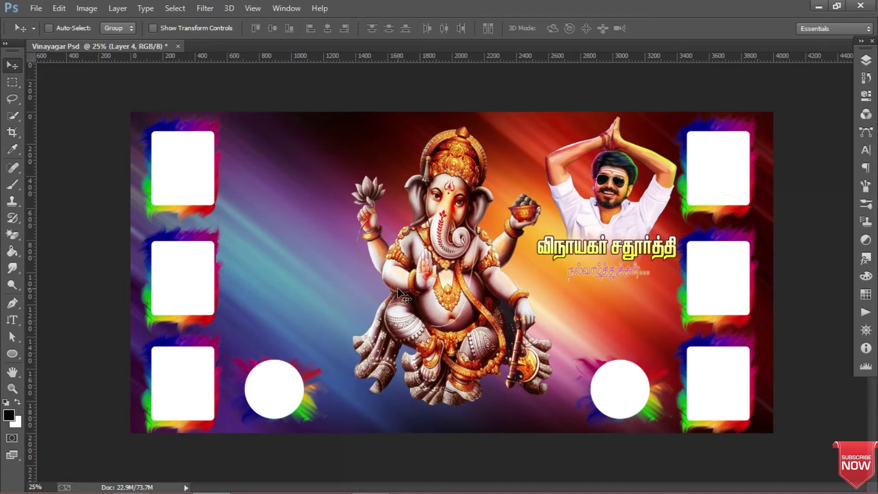
- Bring in the yellow-to-red pennant ribbon from j.png and position it left of Ganesha
key("ctrl+o")
double_click(413, 116)
left_click_drag(149, 142, 284, 228)
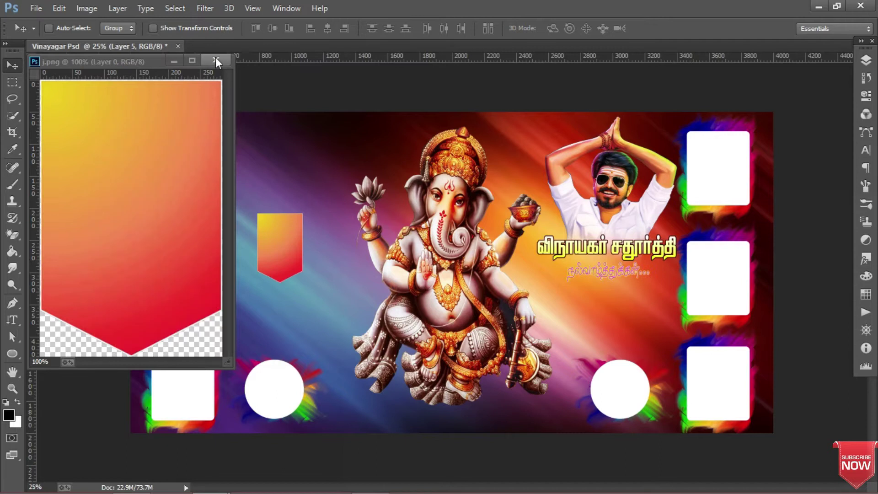
left_click(216, 61)
scroll(290, 254, "up", 1)
left_click_drag(255, 251, 244, 247)
key("t")
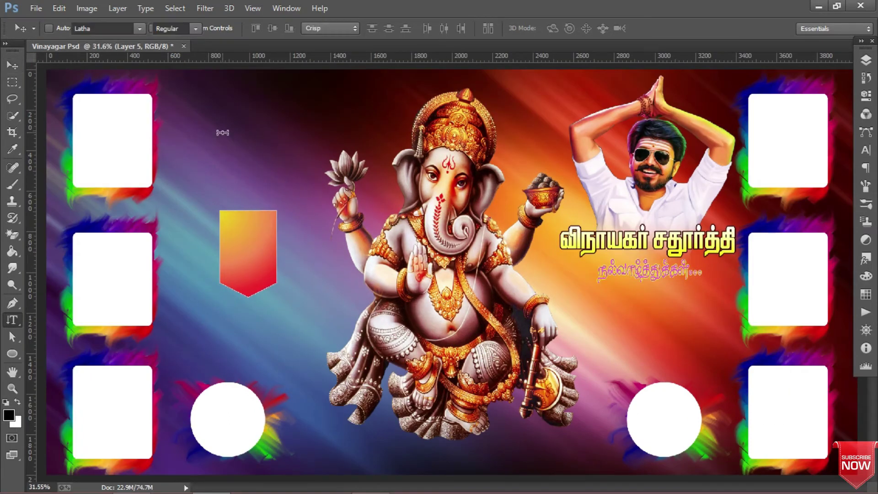
- Rename the title layer to text and the portrait layer to the person's name, then select the date layer
left_click(866, 60)
type("date")
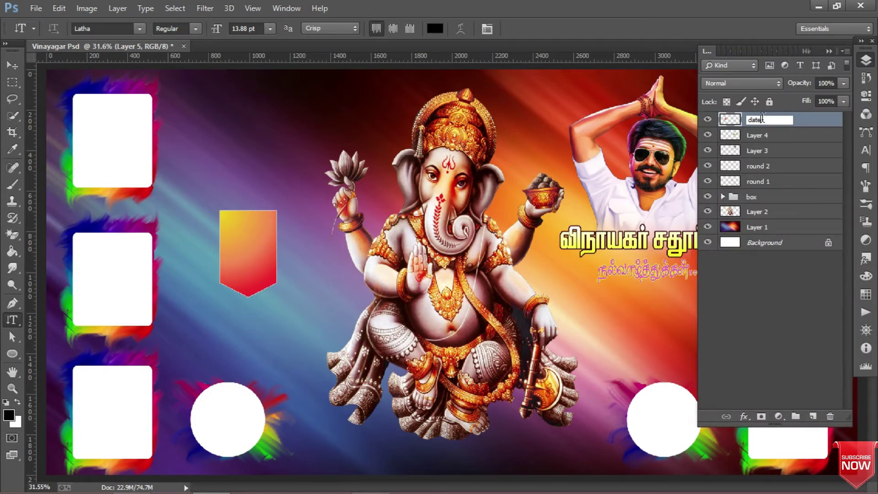
double_click(759, 135)
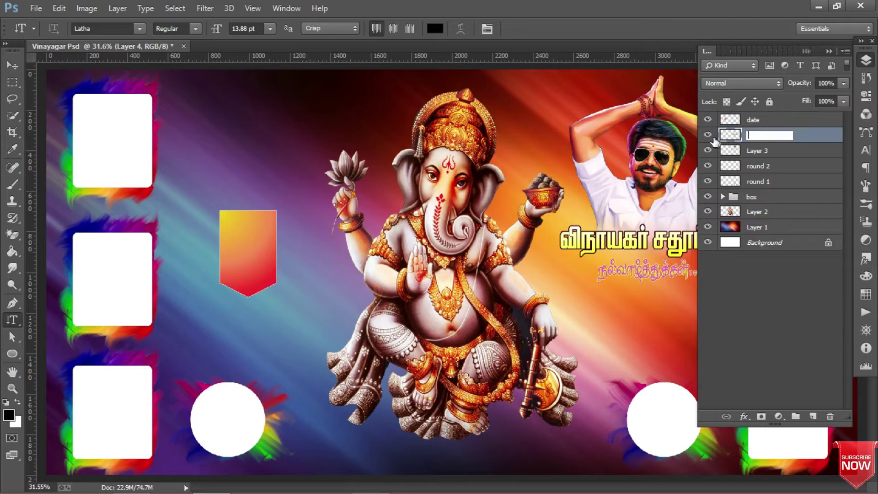
double_click(755, 135)
type("tex")
key("Return")
double_click(757, 151)
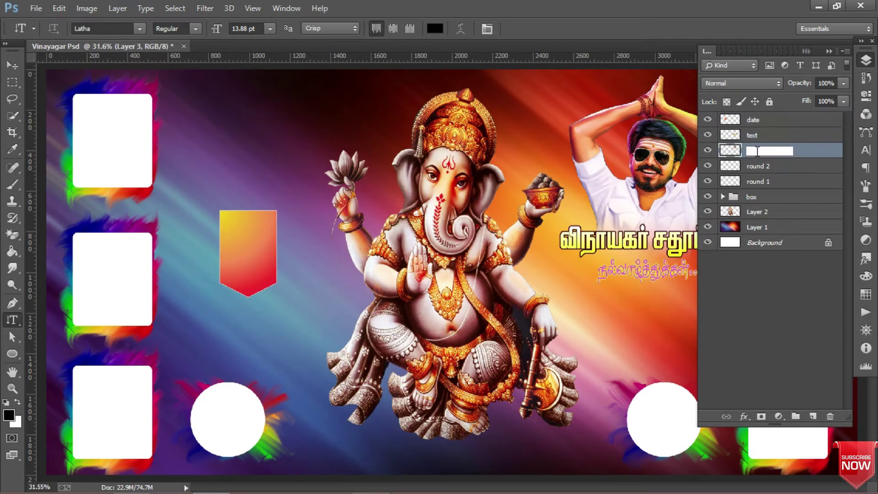
type("vijy")
key("Return")
left_click(760, 121)
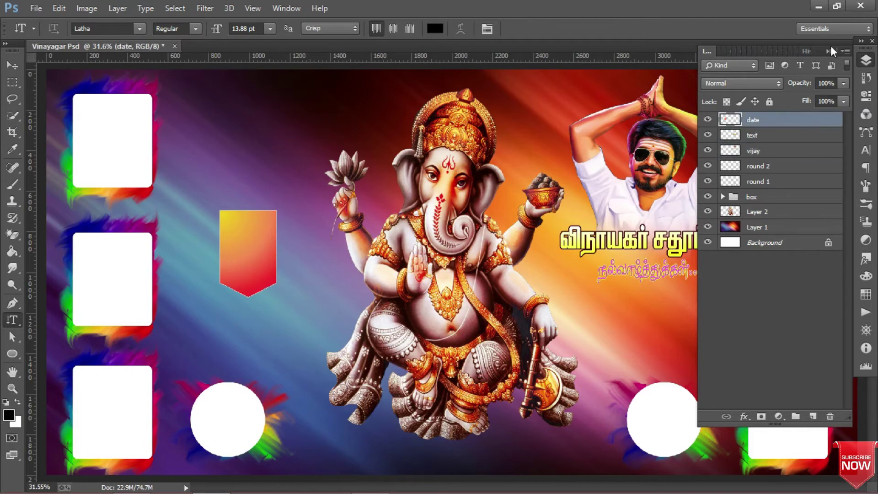
left_click(828, 50)
- Zoom onto the date ribbon and set horizontal type to the MV Boli font
left_click_drag(211, 202, 290, 300)
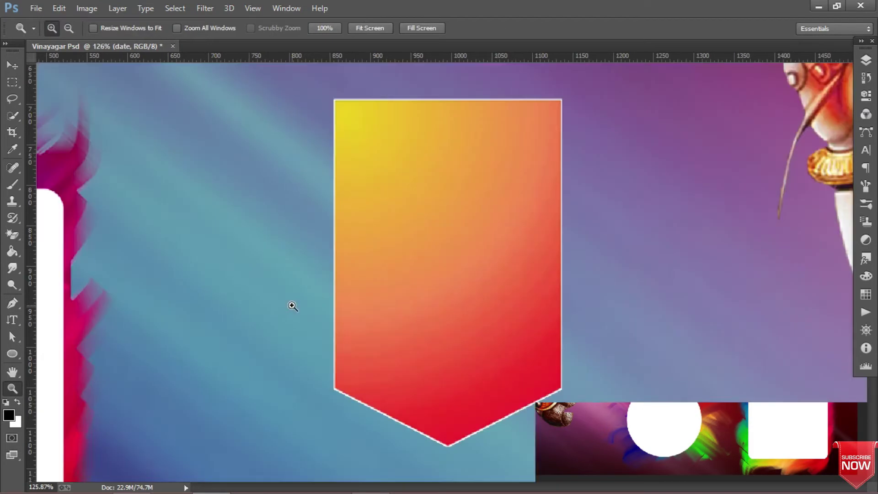
right_click(12, 319)
left_click(68, 317)
left_click(379, 149)
type("22")
key("BackSpace")
key("BackSpace")
left_click(140, 28)
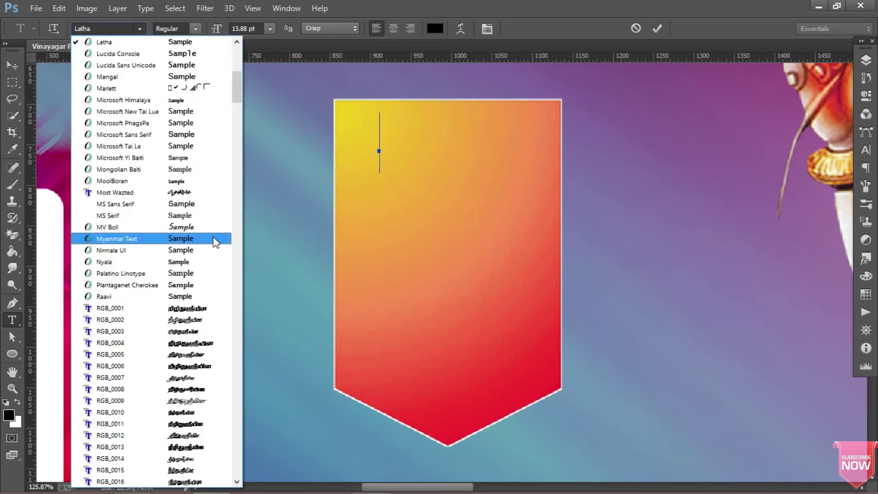
left_click(211, 228)
- Add '22' at about 37 pt at the top of the ribbon
type("22")
key("ctrl+a")
left_click_drag(218, 30, 264, 188)
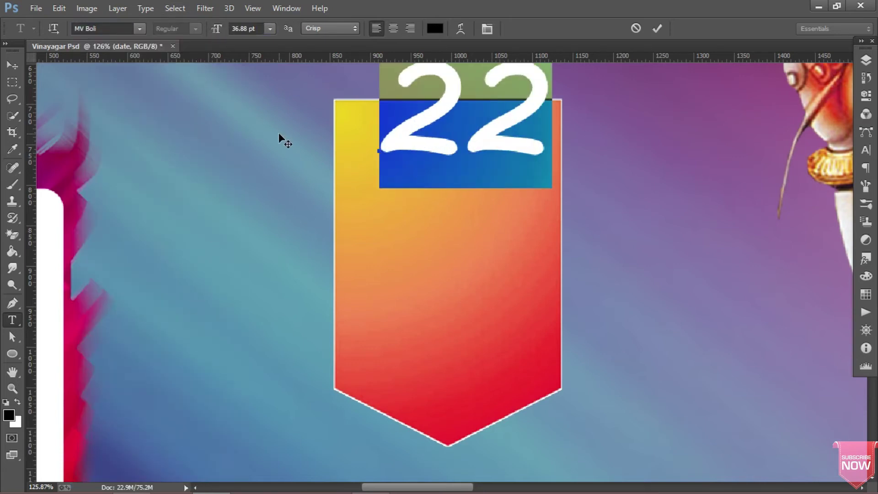
left_click(466, 161)
left_click(487, 29)
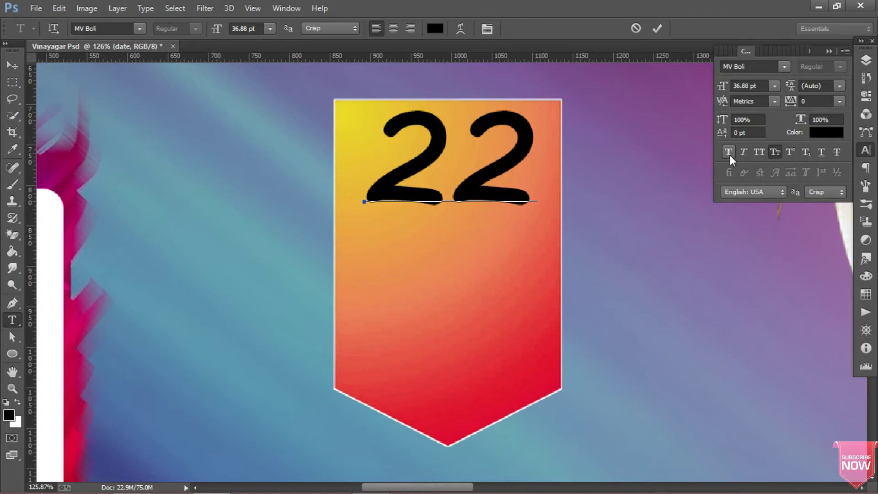
left_click(657, 29)
left_click(866, 60)
- Add '2020' at about 19 pt low on the ribbon
left_click(358, 369)
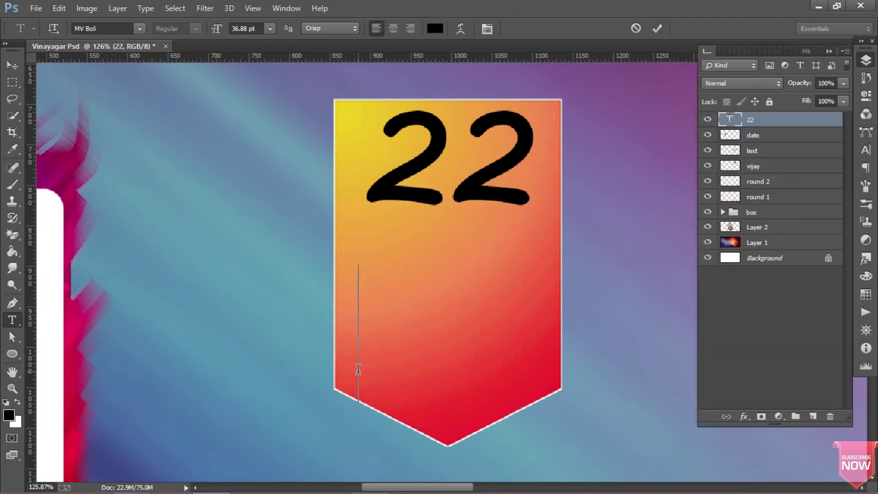
type("2020")
key("ctrl+a")
mouse_move(217, 30)
left_mouse_down()
mouse_move(207, 36)
mouse_move(229, 196)
left_mouse_up()
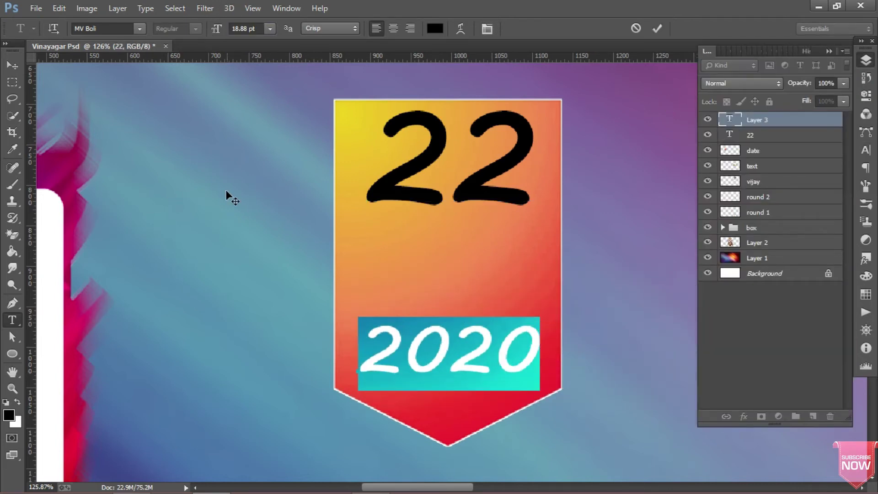
left_click_drag(194, 102, 192, 116)
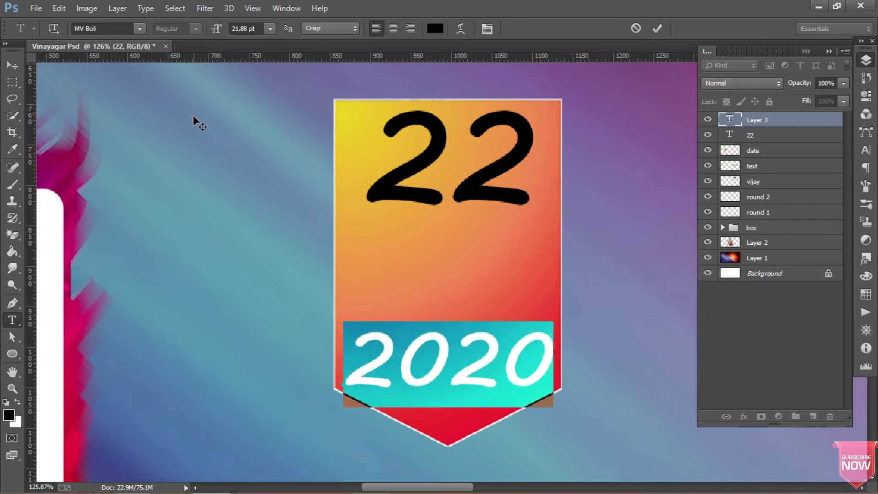
key("ctrl+Return")
- Add the Tamil month 'ஆகஸட' at 13.88 pt between 22 and 2020
left_click(356, 268)
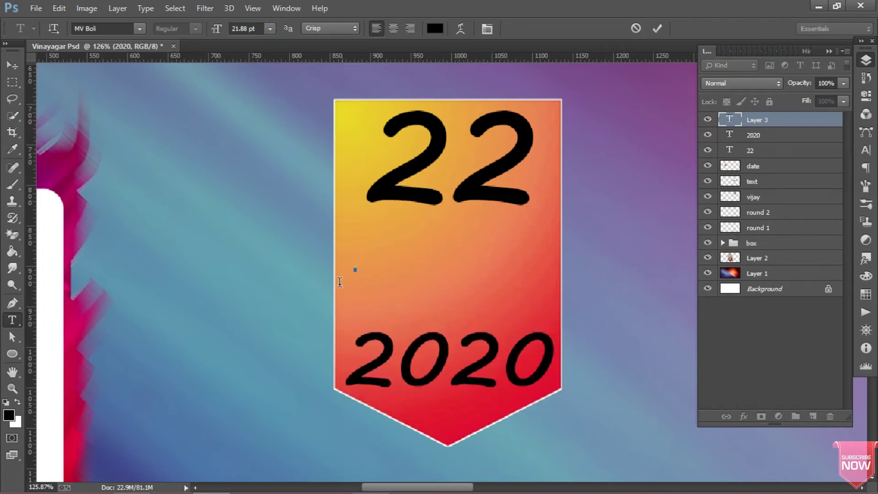
left_click(828, 51)
type("ஆ")
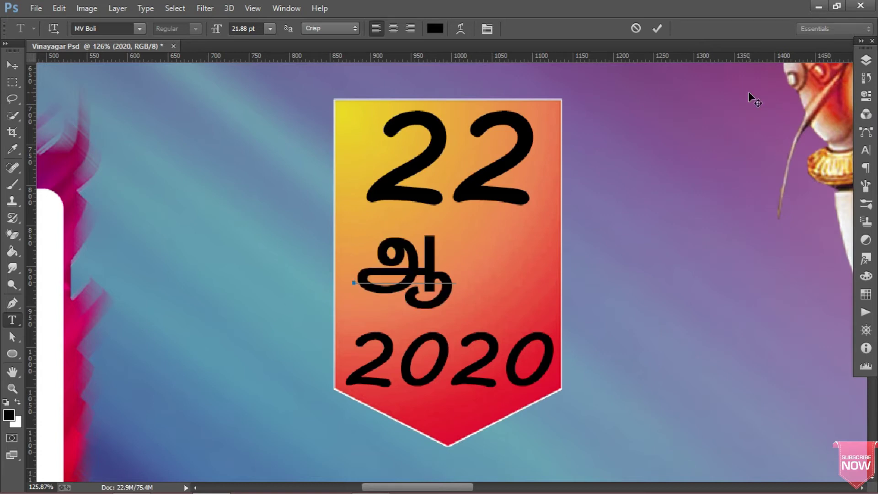
type("கஸட")
key("ctrl+a")
key("ctrl+shift+comma")
key("ctrl+shift+comma")
key("ctrl+shift+comma")
key("ctrl+shift+comma")
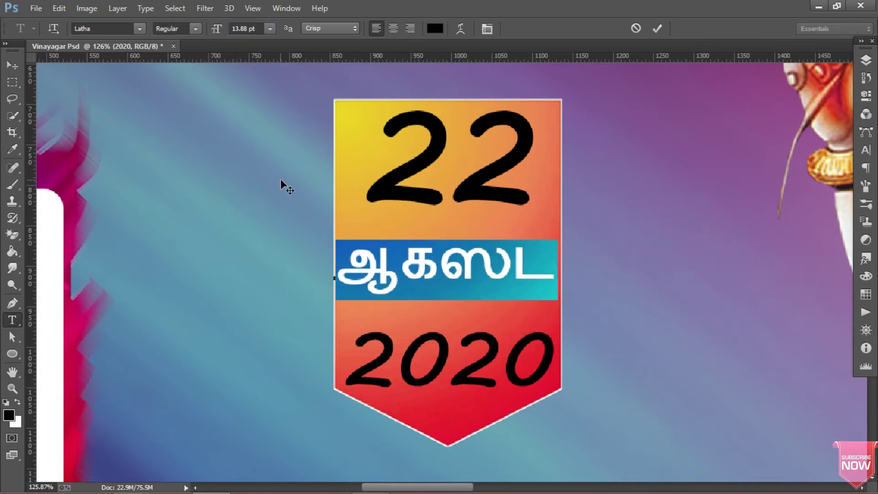
left_click(440, 267)
left_click(866, 60)
left_click(865, 60)
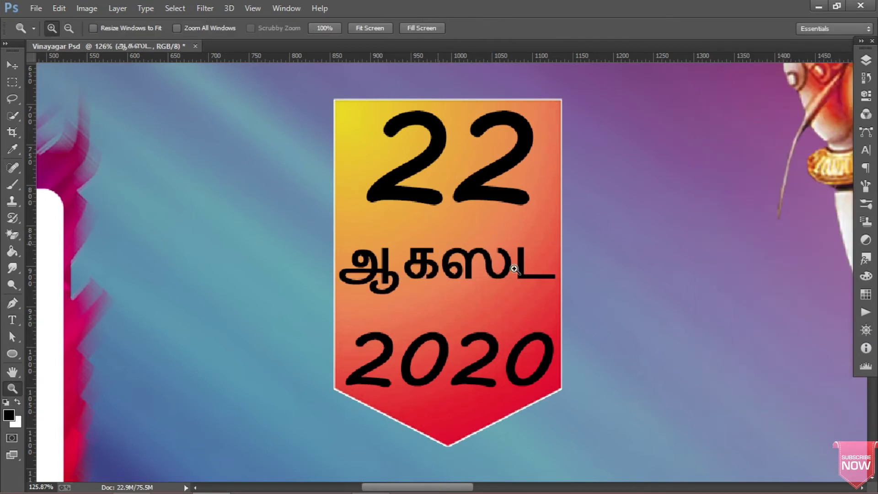
- Zoom in on the last Tamil letters and draw a small ellipse dot above one
left_click_drag(512, 267, 562, 288)
left_click_drag(487, 262, 478, 325)
key("i")
key("u")
left_click_drag(221, 129, 273, 178)
- Draw a second dot beside the last letter and merge the dots into the Tamil text layer
left_click_drag(670, 281, 702, 322)
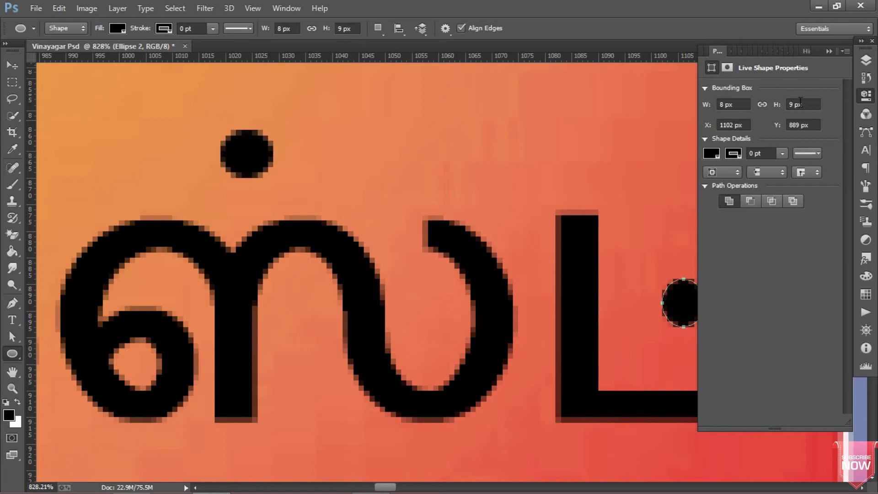
key("ctrl+0")
left_click(865, 59)
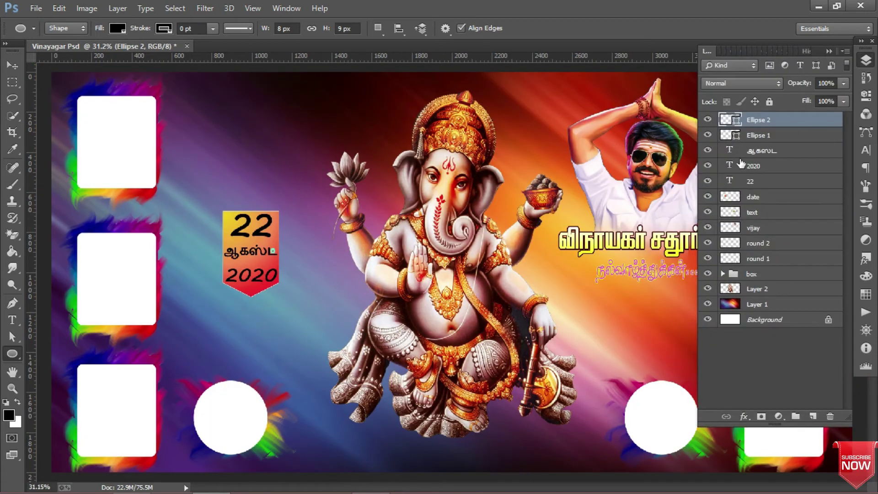
left_click(708, 150, "alt")
right_click(787, 118)
left_click(569, 404)
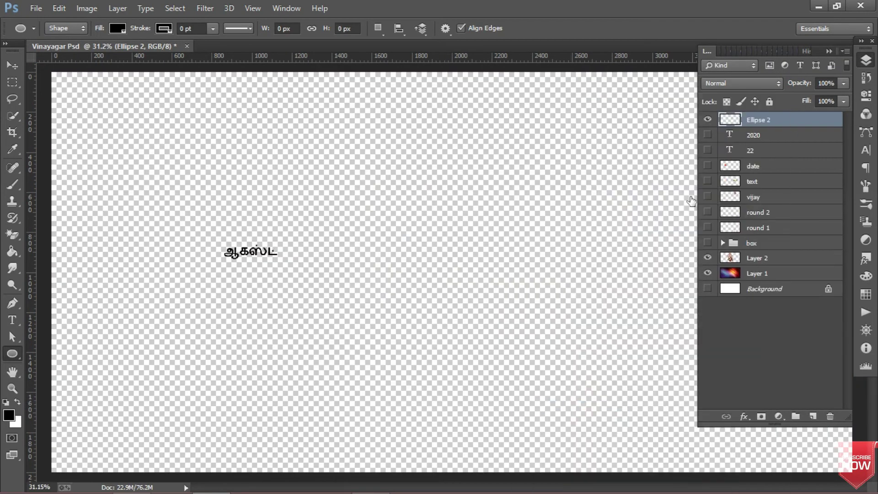
- Give the Tamil August text a light-coloured Stroke outline
left_click_drag(708, 135, 708, 281)
double_click(827, 121)
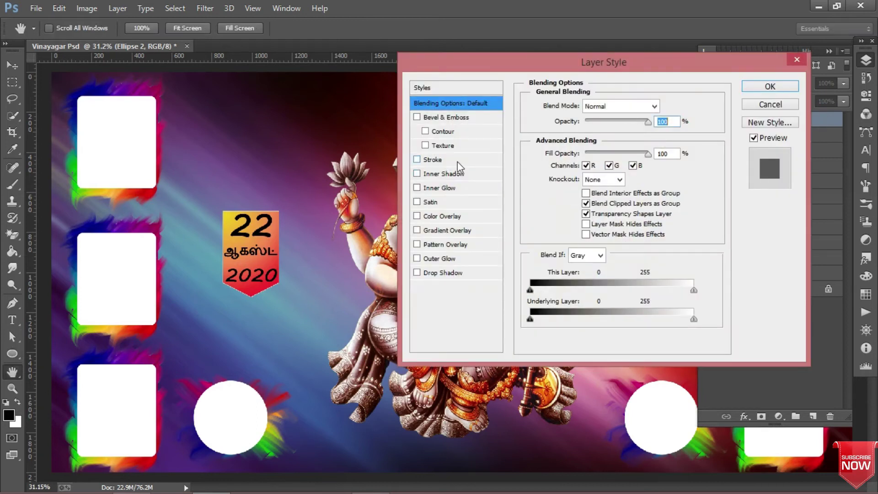
left_click(432, 159)
left_click(559, 193)
left_click(726, 159)
key("Return")
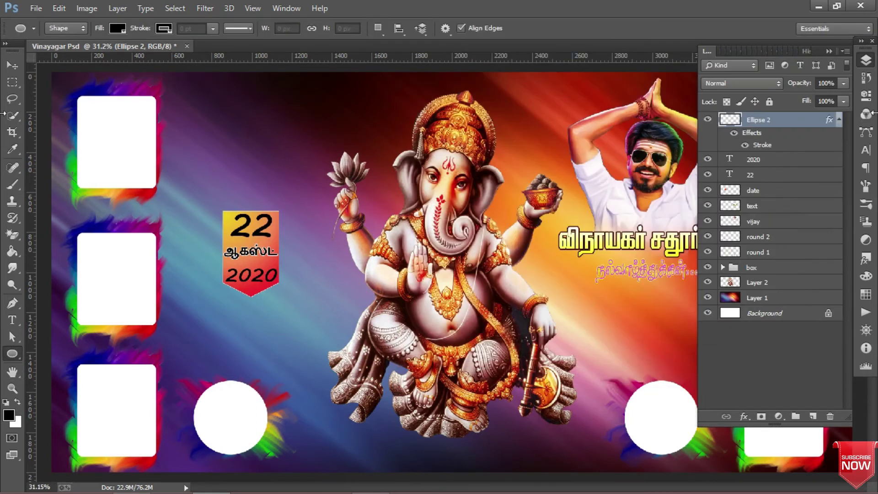
- Give 2020 a red-green Gradient Overlay, a 5 px Stroke and a downward Bevel & Emboss
left_click(819, 172)
double_click(819, 173)
left_click(447, 230)
left_click(645, 136)
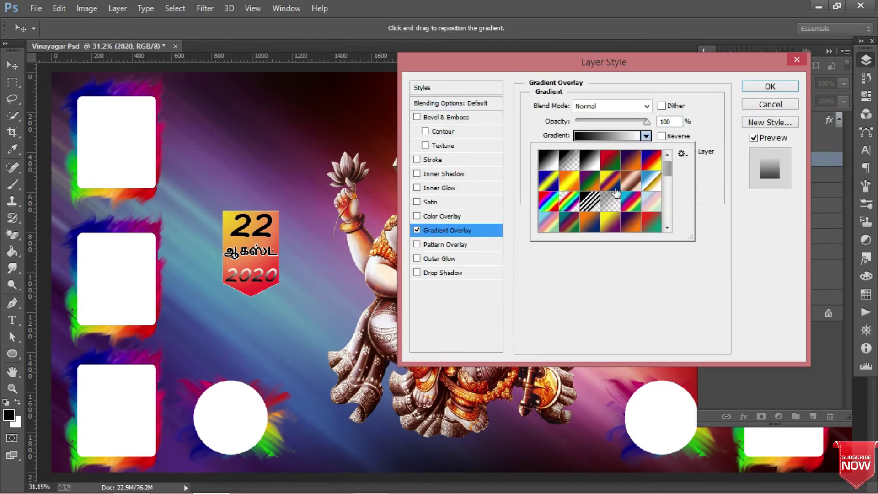
double_click(651, 222)
left_click(468, 159)
left_click_drag(559, 108, 581, 131)
left_click(492, 117)
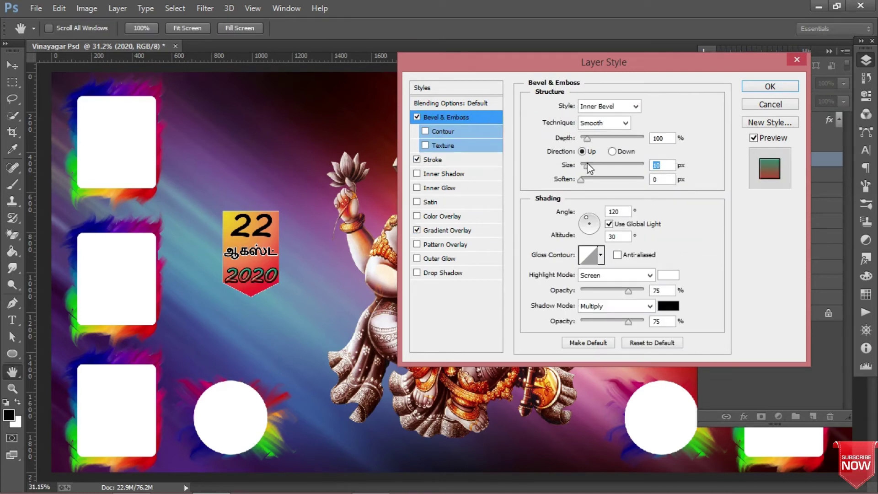
left_click(613, 151)
left_click(770, 86)
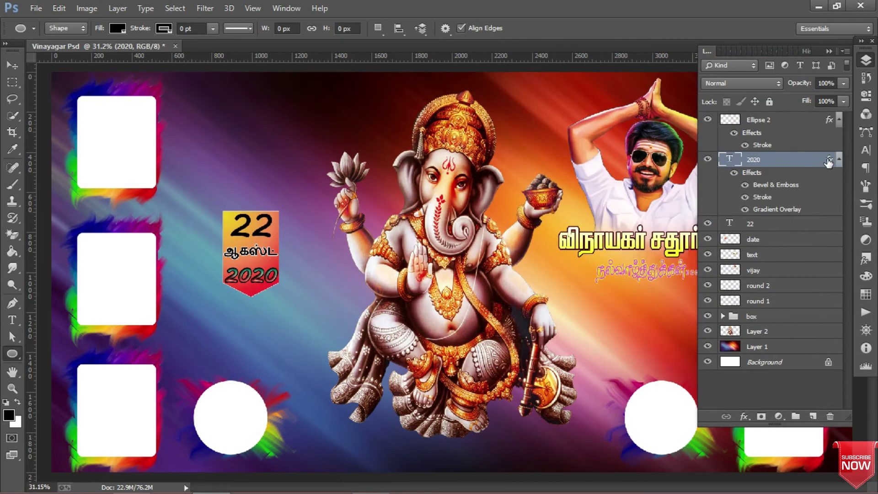
- Collapse the layer effect lists and select all the date ribbon layers
left_click(829, 164)
scroll(842, 144, "down", 1)
left_click(839, 135)
left_click(839, 150)
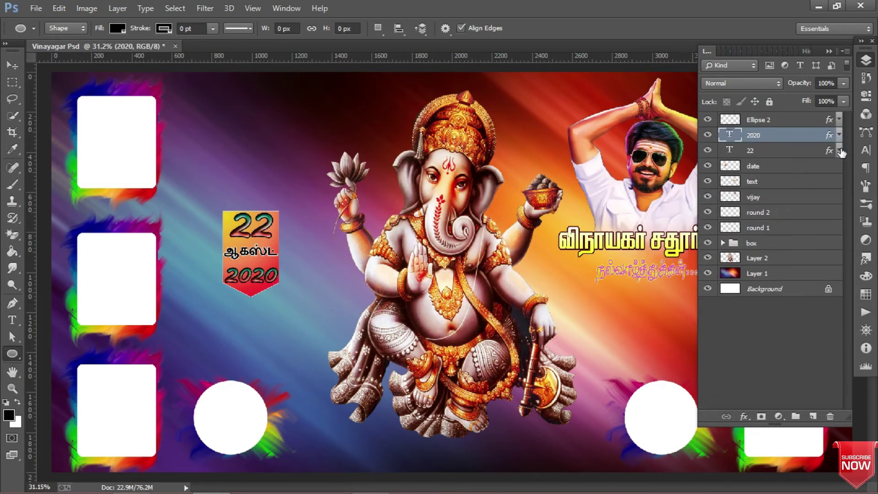
left_click(803, 120)
left_click(780, 169, "shift")
- Group the 22, Tamil month and 2020 layers with Ctrl+G and name the group 'date'
key("ctrl+g")
double_click(756, 120)
type("தோ")
type("date")
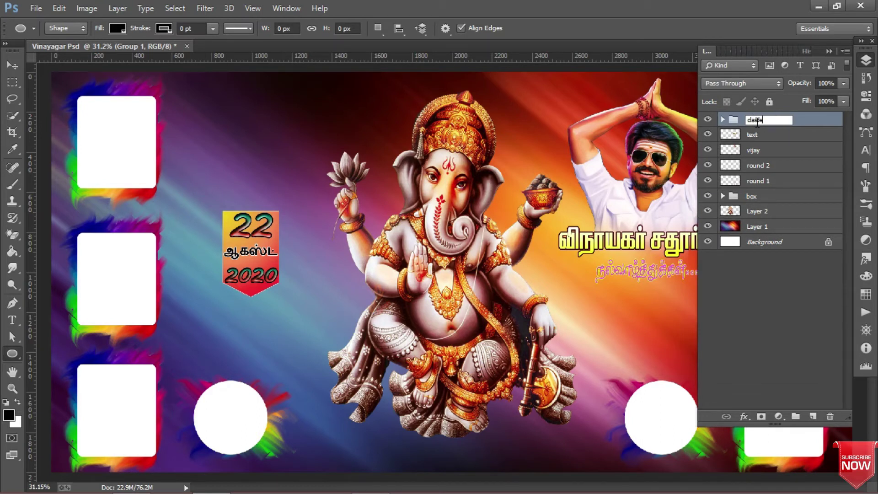
key("Return")
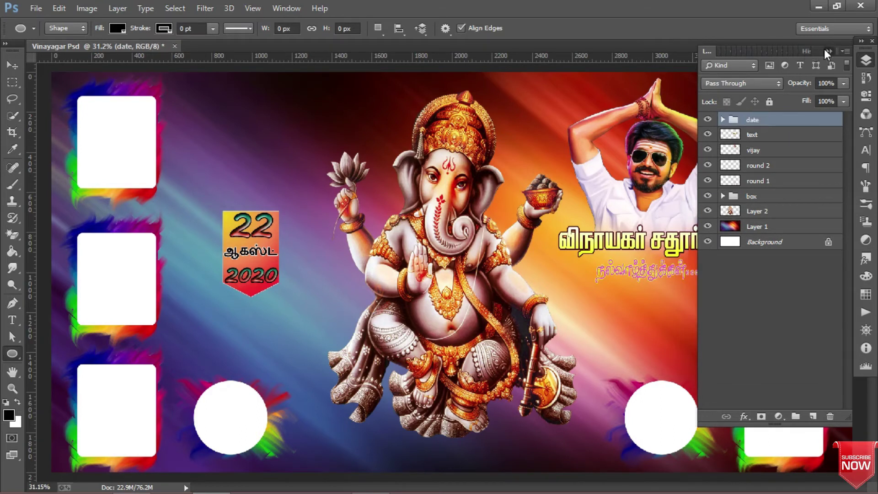
left_click(828, 50)
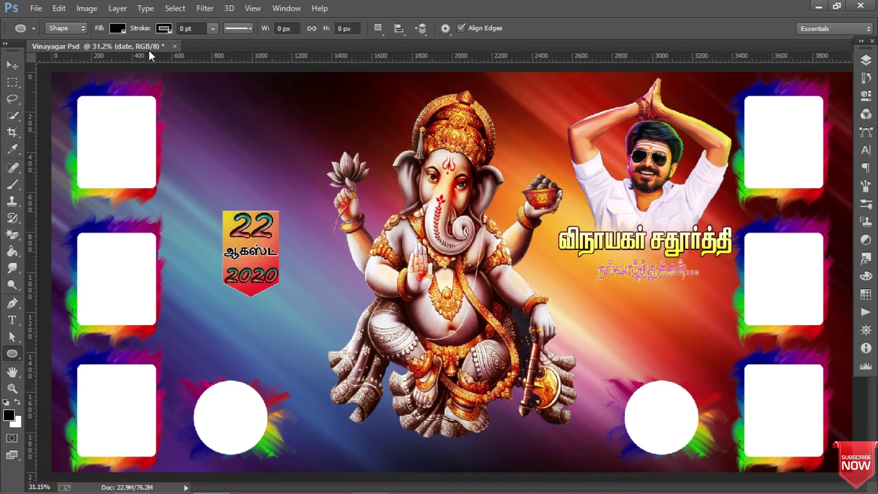
left_click(118, 29)
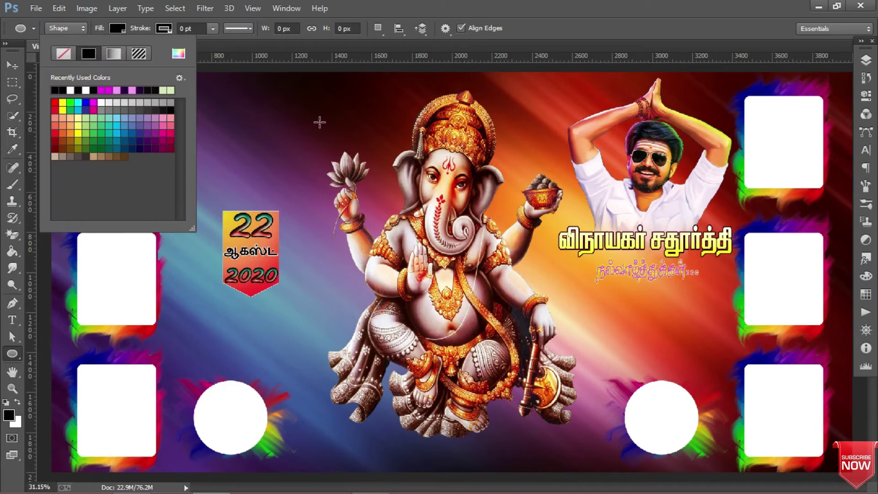
- Sample purple and orange-red from the banner, then draw a circle above the date ribbon
key("i")
left_click(236, 182)
left_click(241, 156)
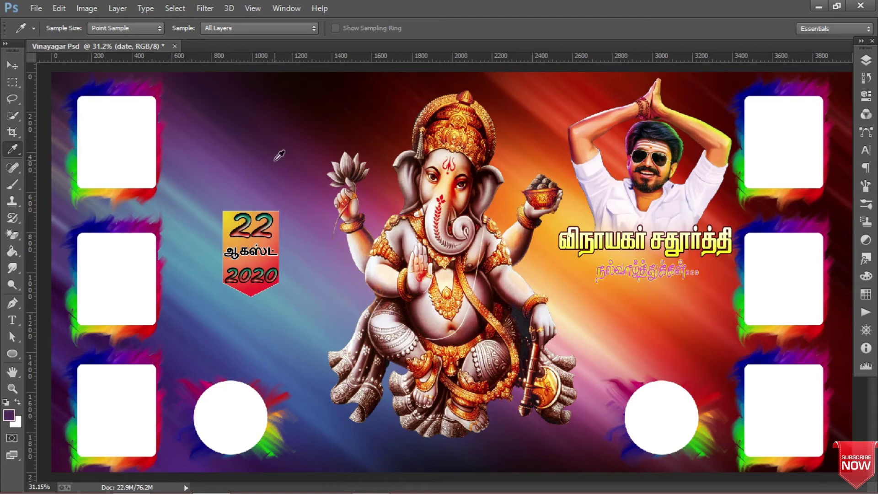
key("u")
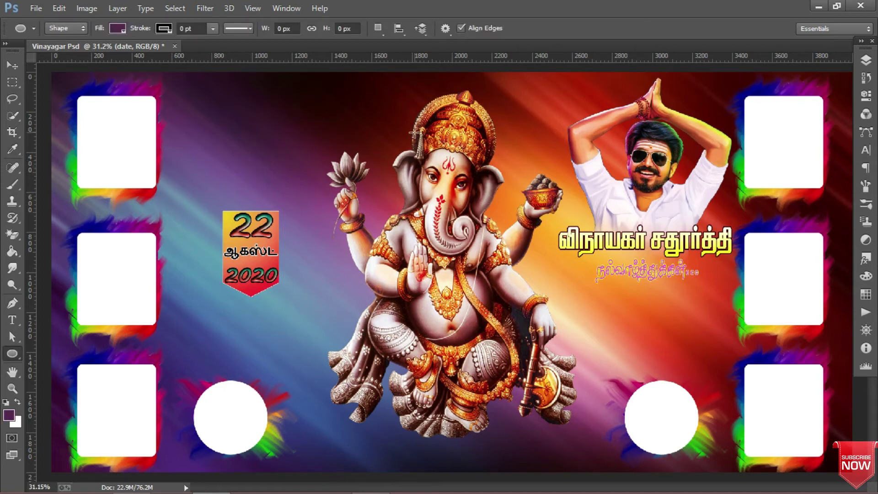
key("i")
left_click(539, 150)
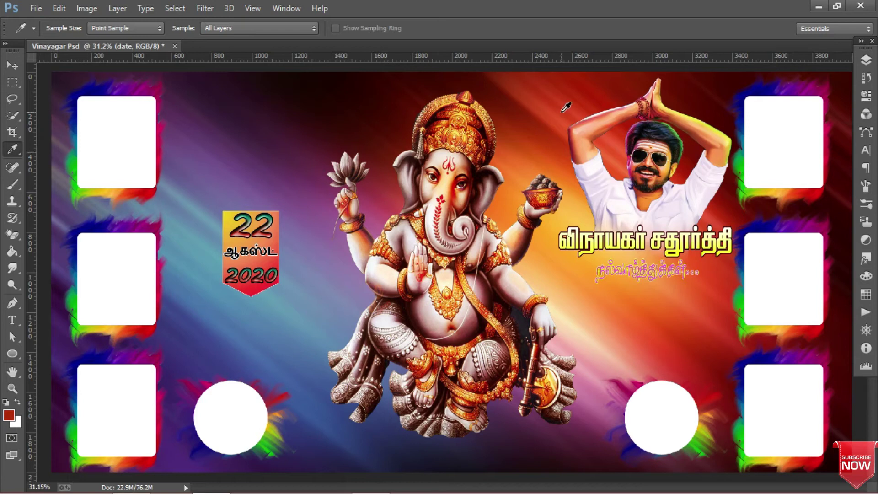
key("u")
left_click_drag(219, 98, 315, 194)
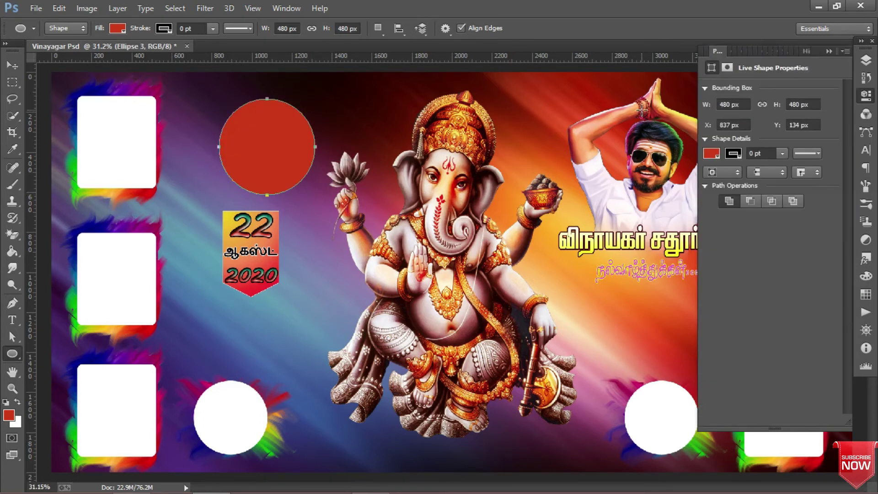
- Give the circle a 5 pt black outline and a lavender fill
double_click(751, 154)
type("7")
key("Return")
left_click(756, 154)
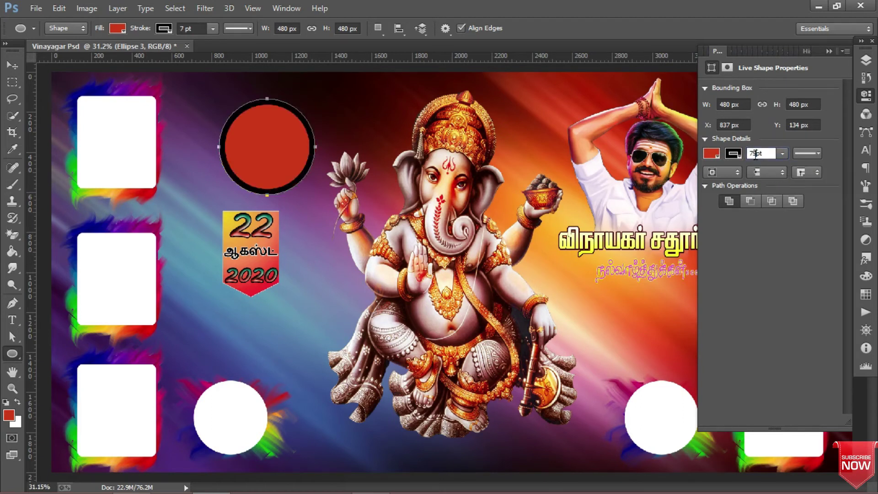
key("Return")
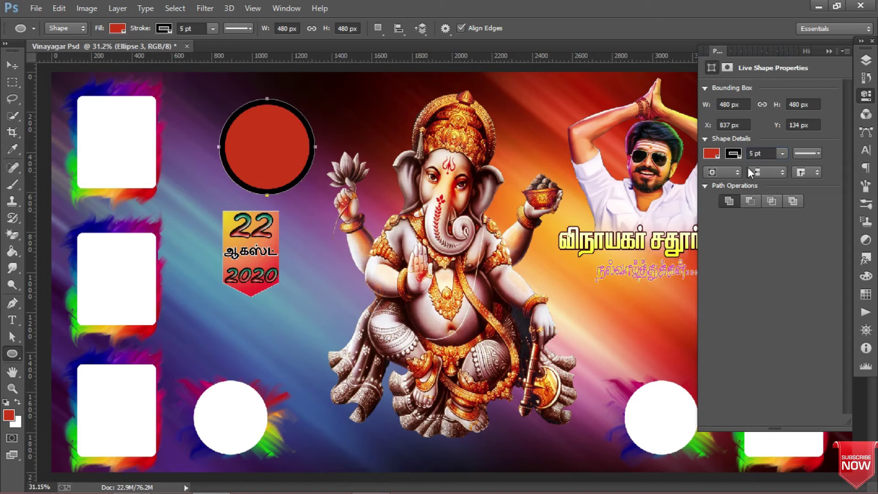
left_click(711, 153)
left_click(779, 214)
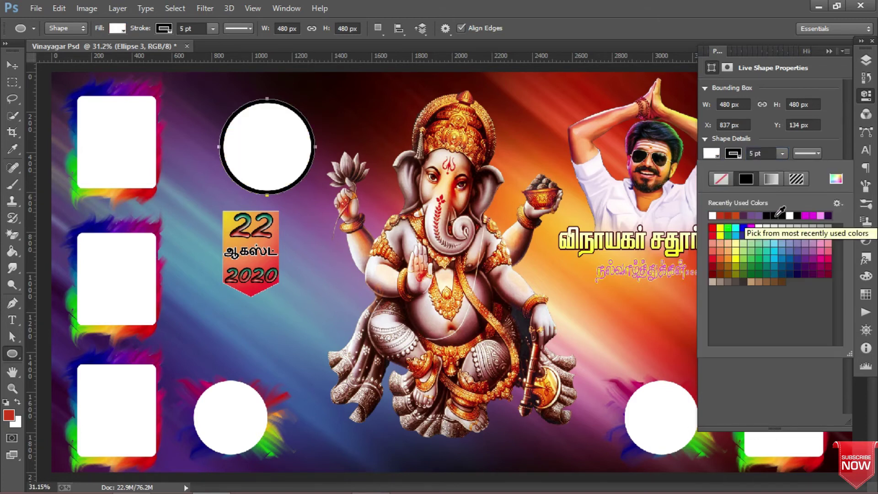
left_click(772, 245)
left_click(797, 245)
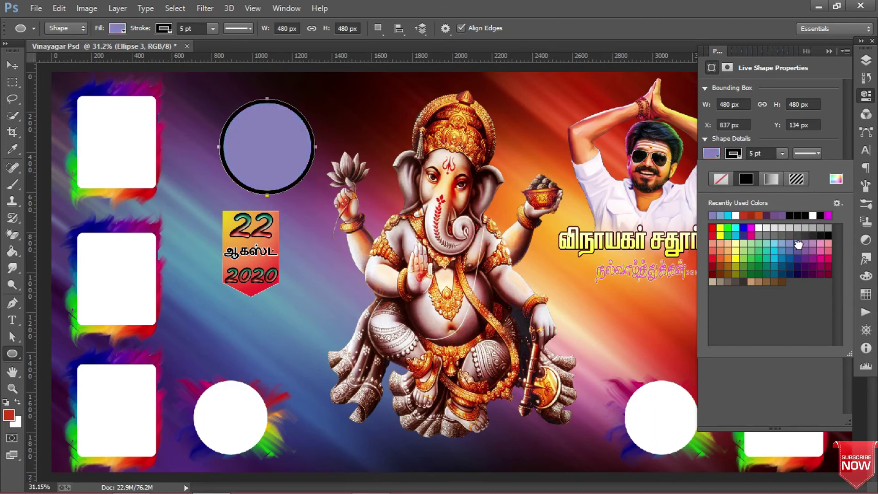
- Add a 12 px near-white (fefef8) Stroke layer style to the circle, leaving bevel off
left_click(866, 60)
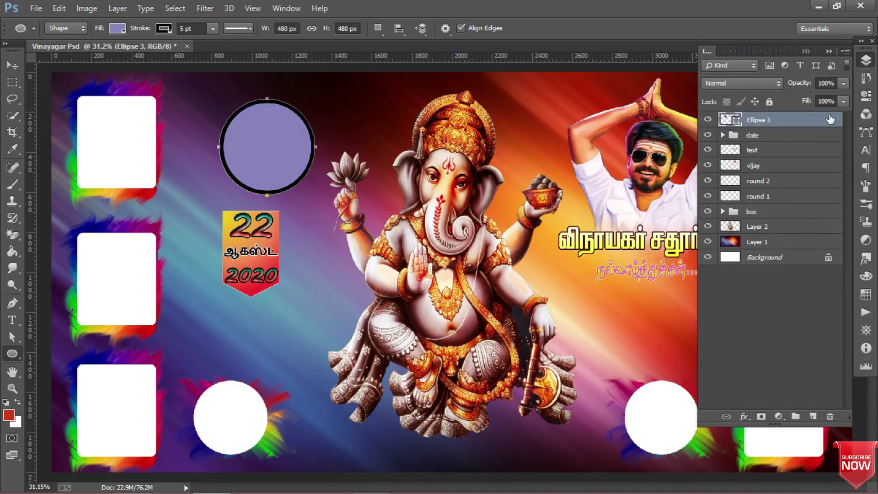
double_click(825, 123)
left_click(432, 163)
left_click(555, 191)
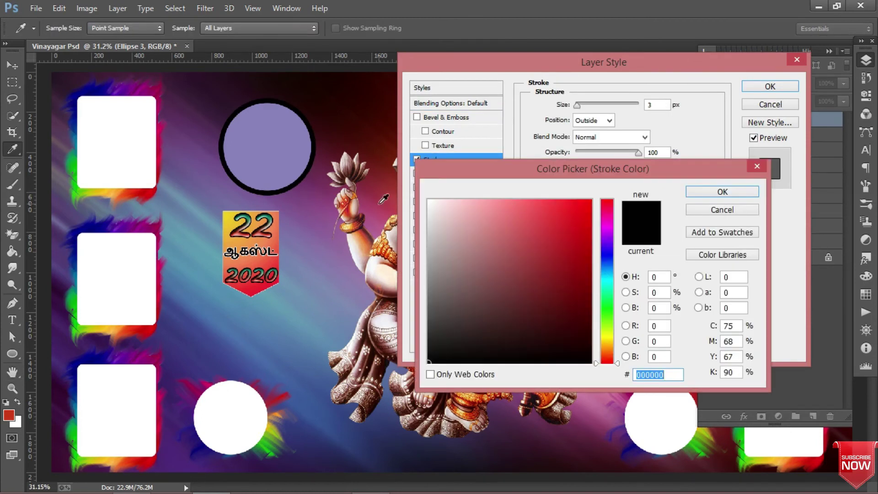
left_click(432, 200)
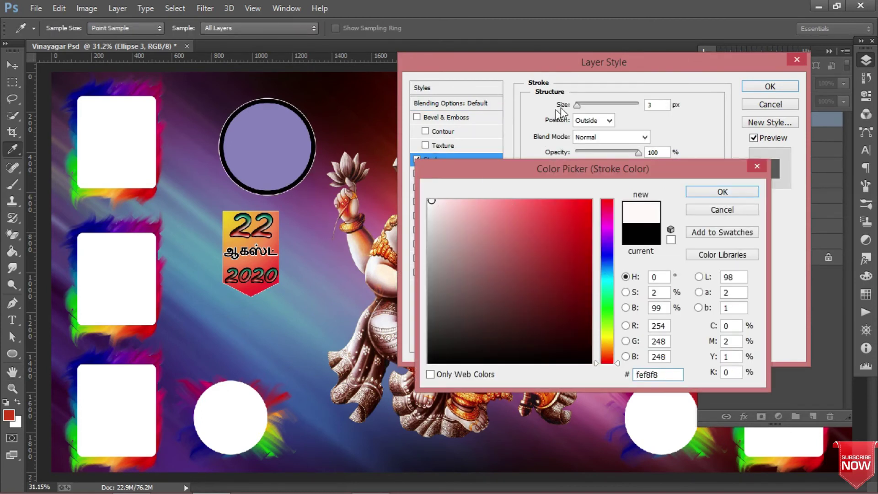
key("Return")
left_click_drag(562, 105, 569, 105)
left_click(558, 192)
left_click(700, 192)
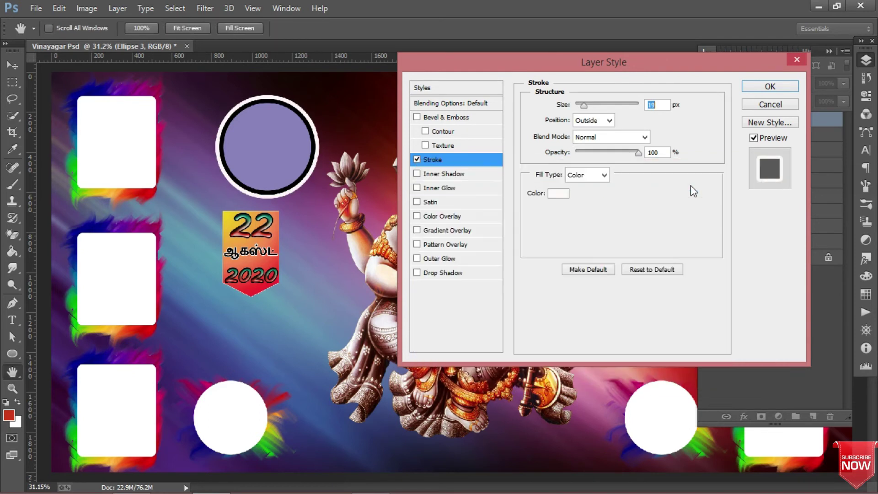
left_click(494, 120)
left_click_drag(584, 163, 597, 182)
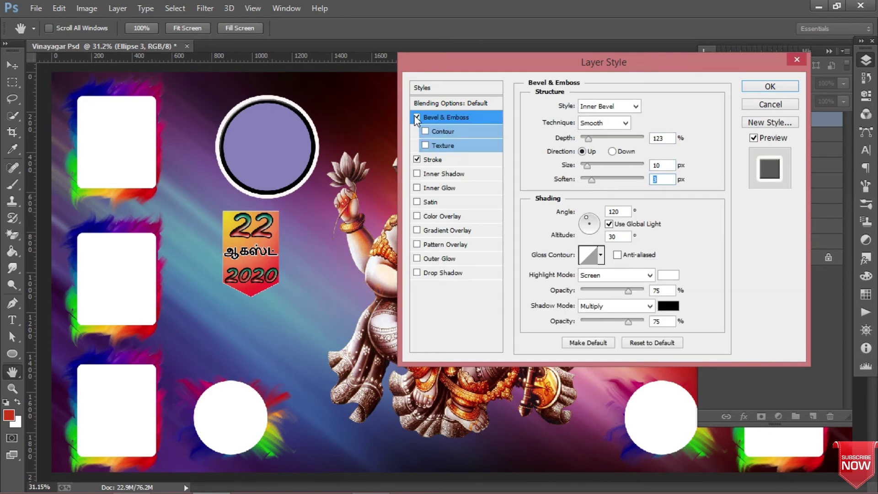
left_click(416, 117)
left_click(757, 87)
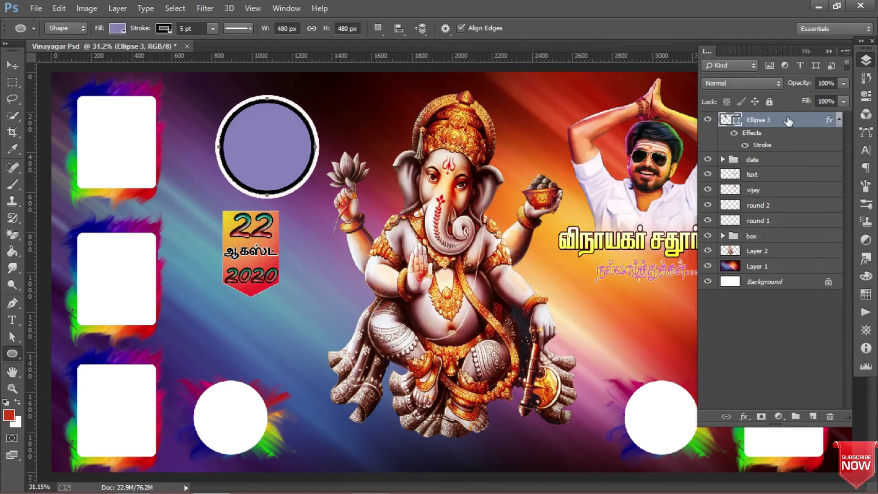
- Rename the circle layer 'Round' and bring up the Open dialog with Ctrl+O
double_click(761, 120)
type("Round")
key("Return")
left_click(838, 121)
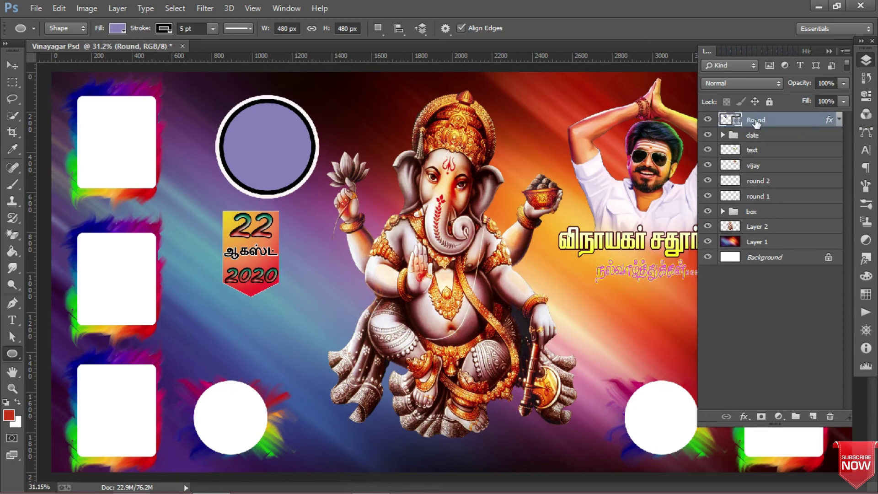
key("ctrl+o")
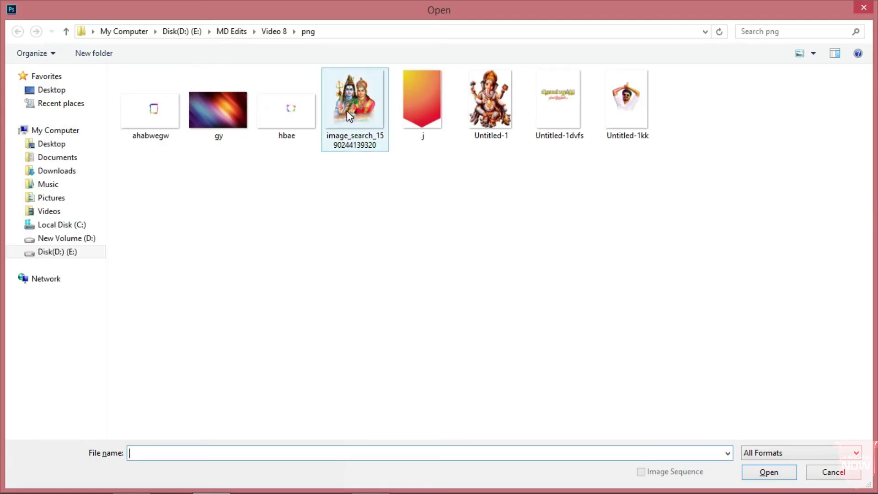
- Copy the whole Shiva-Parvati PNG and use Paste Into on the Round circle's selection
double_click(347, 111)
left_click_drag(324, 65, 344, 49)
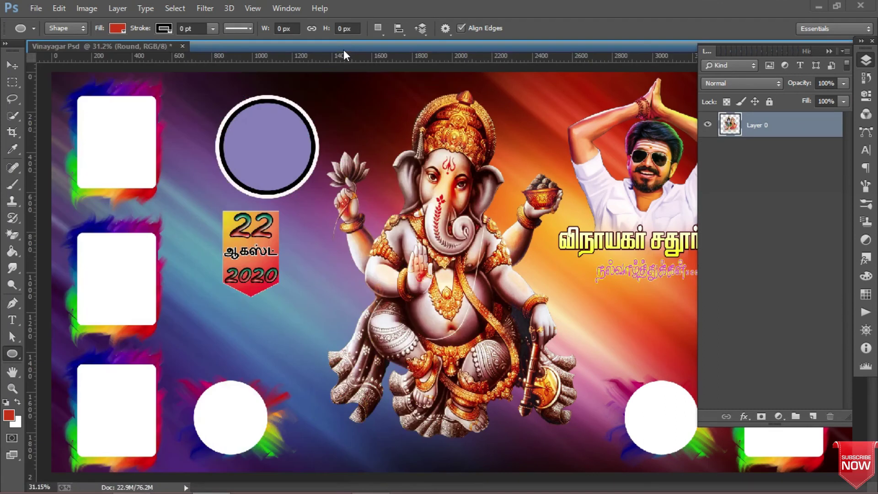
left_click(175, 8)
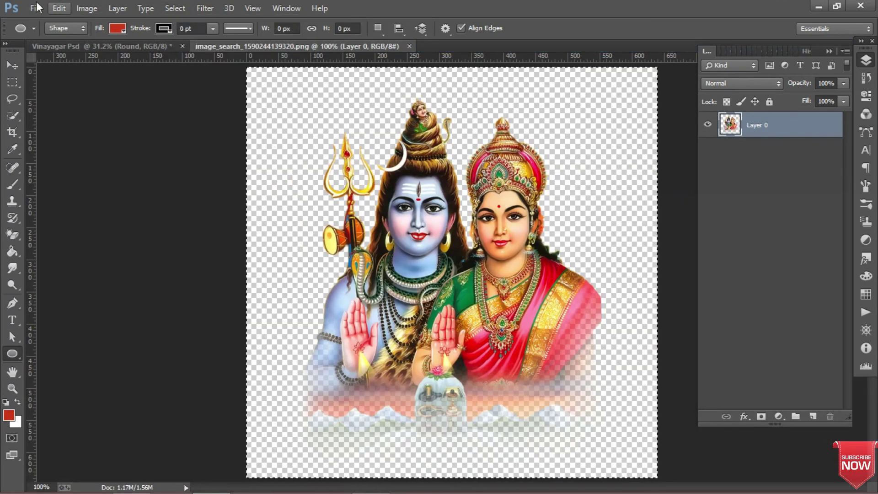
left_click(36, 9)
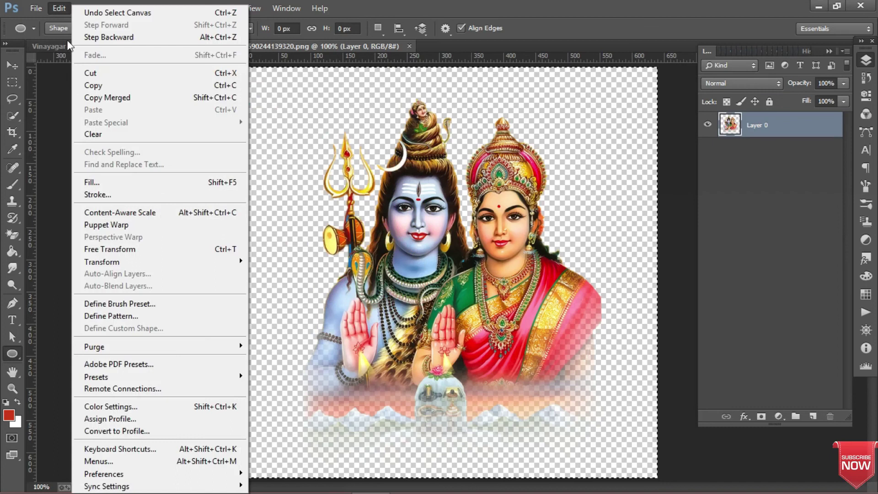
left_click(78, 84)
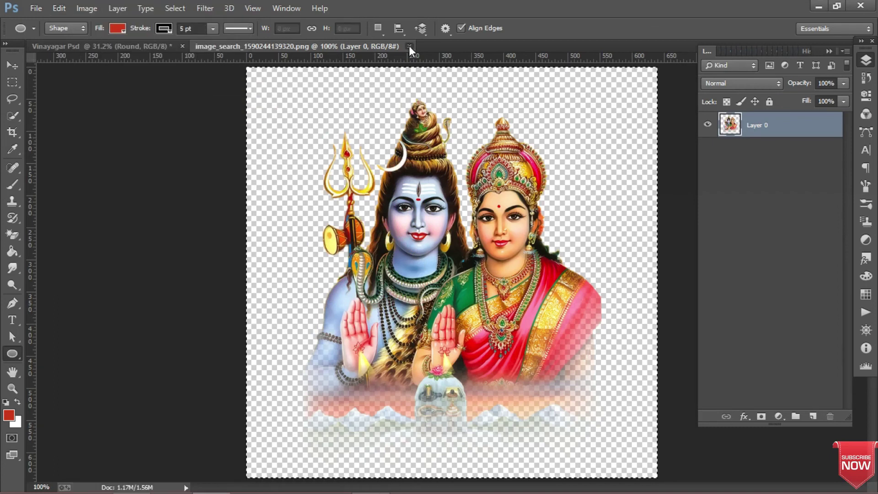
left_click(409, 46)
left_click(727, 121, "ctrl")
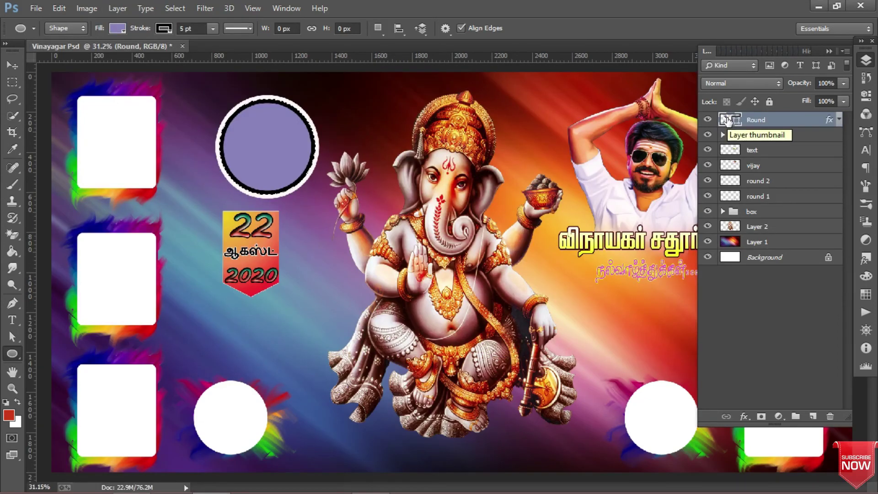
left_click(59, 9)
left_click(283, 126)
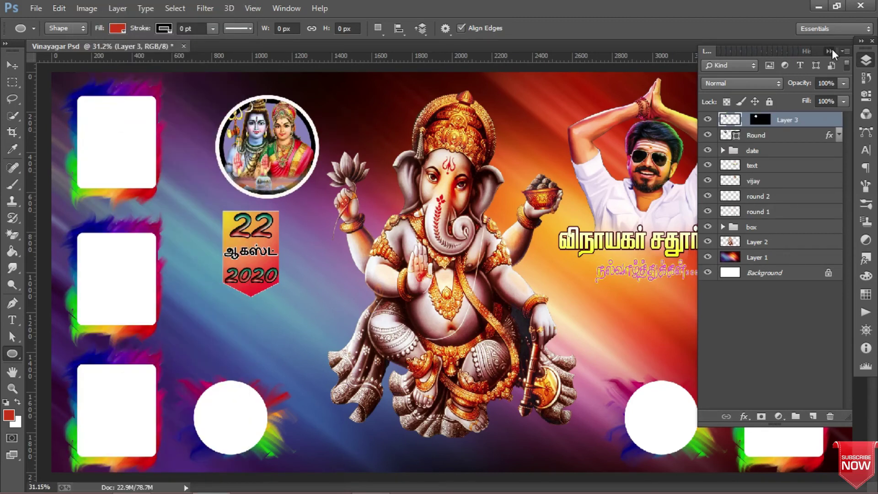
left_click(864, 59)
- Zoom in and move the Shiva-Parvati picture down and right inside the circle
key("z")
left_click_drag(208, 80, 370, 237)
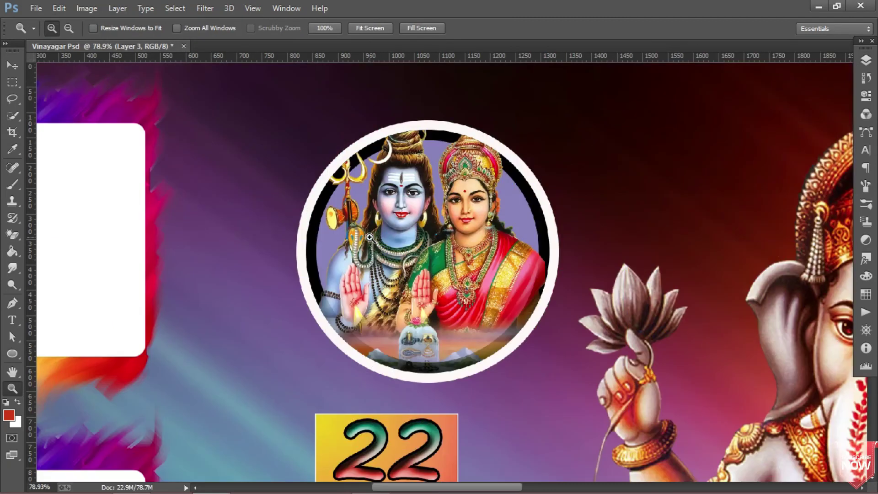
key("v")
left_click_drag(418, 210, 423, 222)
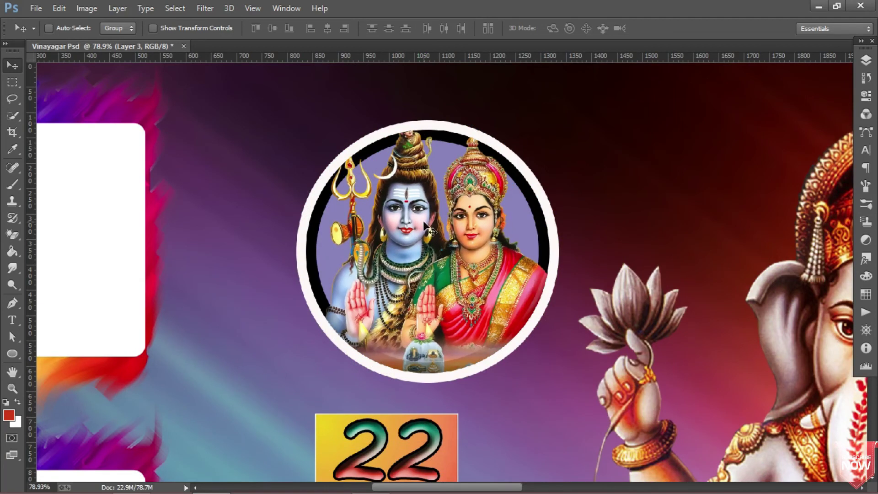
- Erase the picture's left, bottom and top-right edges so the black ring shows cleanly
key("z")
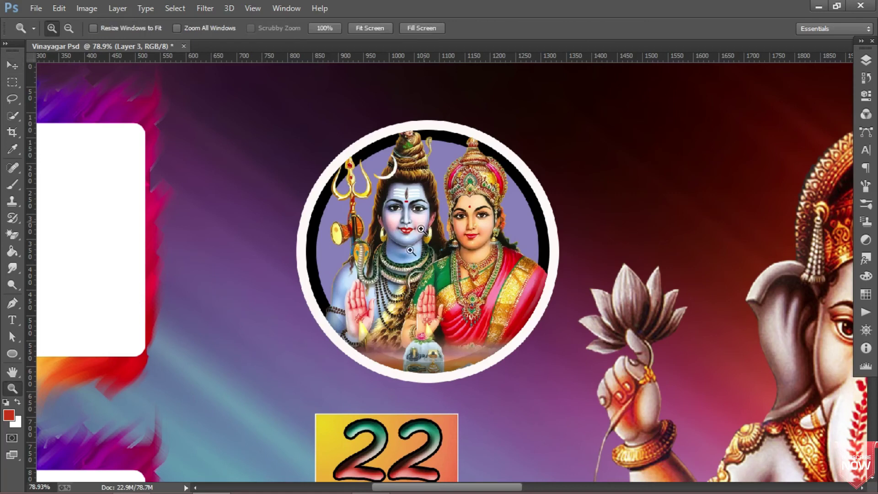
left_click_drag(315, 279, 554, 364)
left_click(13, 234)
left_click(68, 232)
mouse_move(86, 188)
left_mouse_down()
mouse_move(147, 294)
mouse_move(256, 364)
left_mouse_up()
mouse_move(581, 434)
left_mouse_down()
mouse_move(564, 392)
mouse_move(261, 368)
mouse_move(520, 402)
left_mouse_up()
key("ctrl+z")
mouse_move(249, 364)
left_mouse_down()
mouse_move(308, 397)
mouse_move(750, 265)
left_mouse_up()
left_click_drag(750, 265, 632, 265)
mouse_move(714, 73)
left_mouse_down()
mouse_move(708, 129)
mouse_move(655, 256)
left_mouse_up()
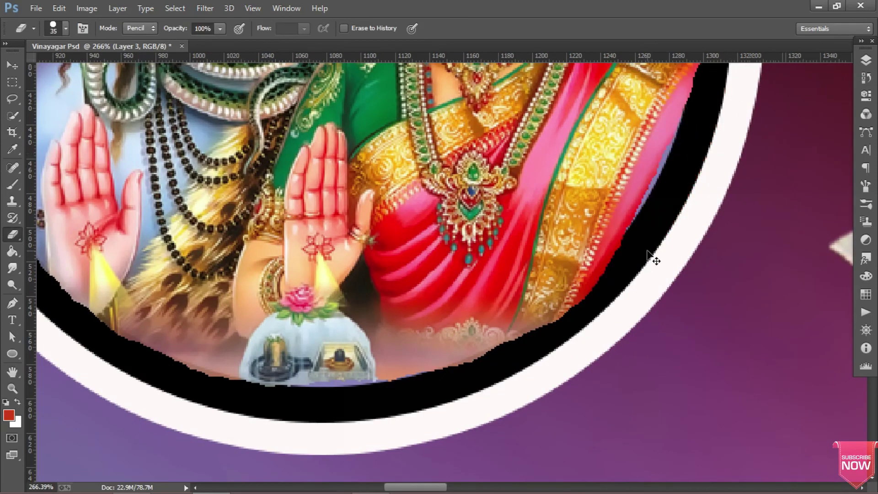
key("ctrl+0")
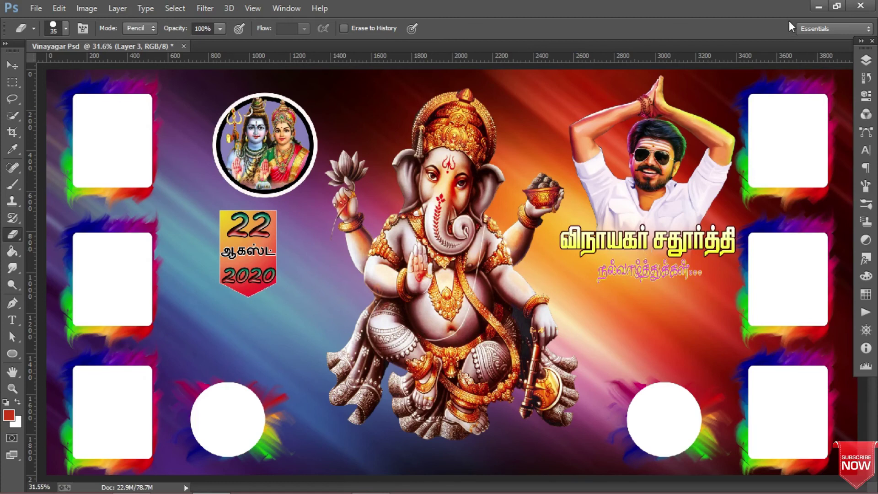
- Zoom out to the whole banner and choose File > Save As
key("ctrl+minus")
key("ctrl+plus")
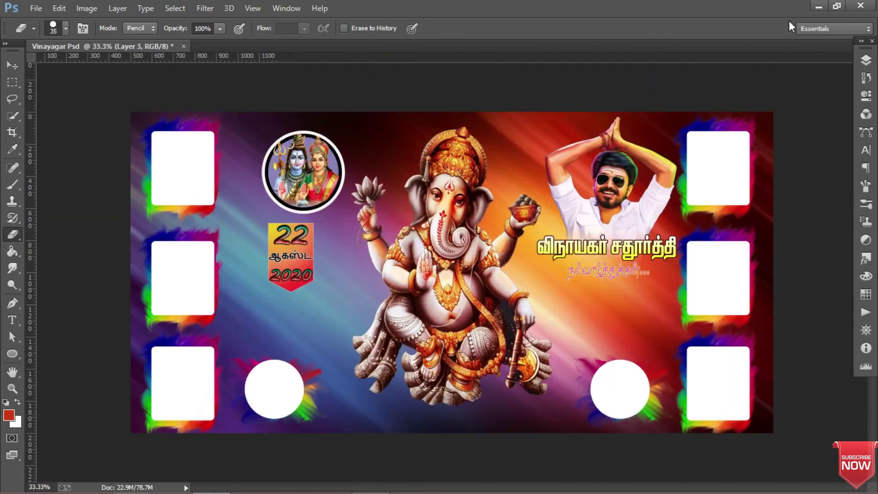
key("ctrl+minus")
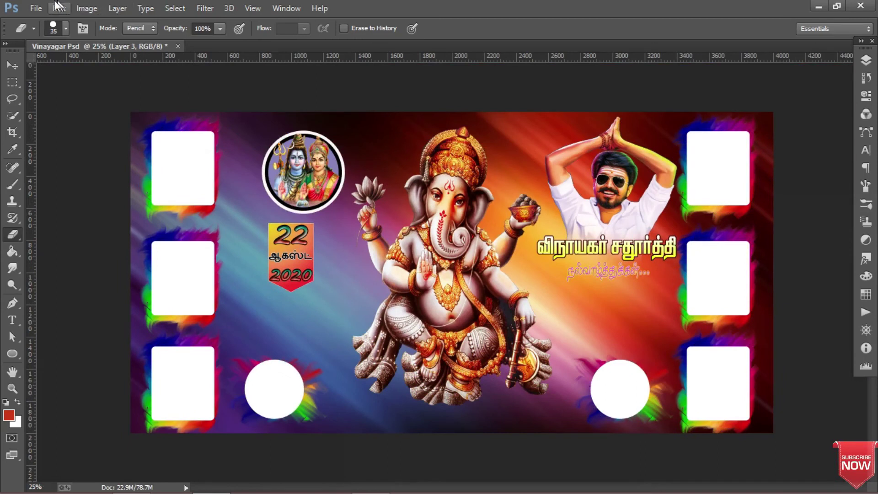
key("v")
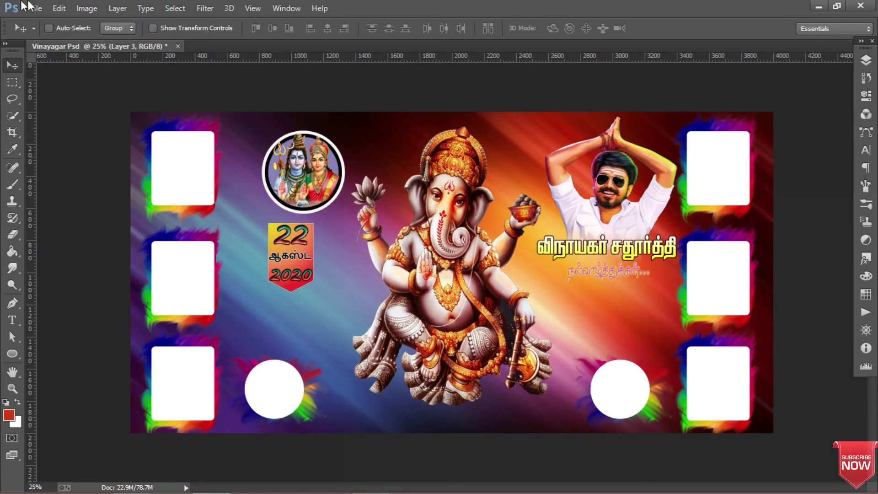
left_click(30, 8)
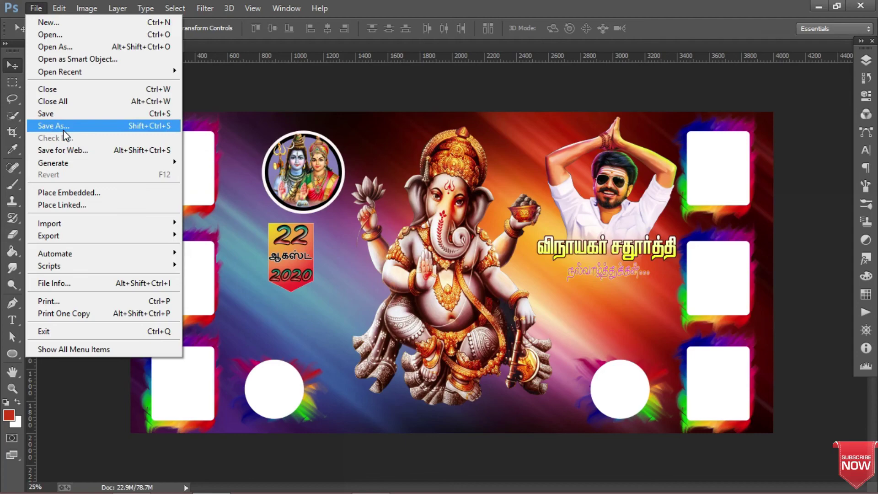
left_click(63, 129)
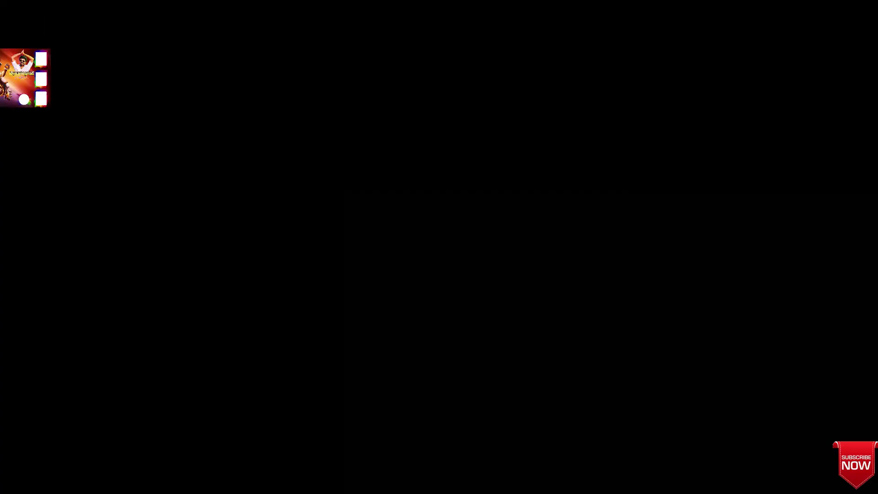